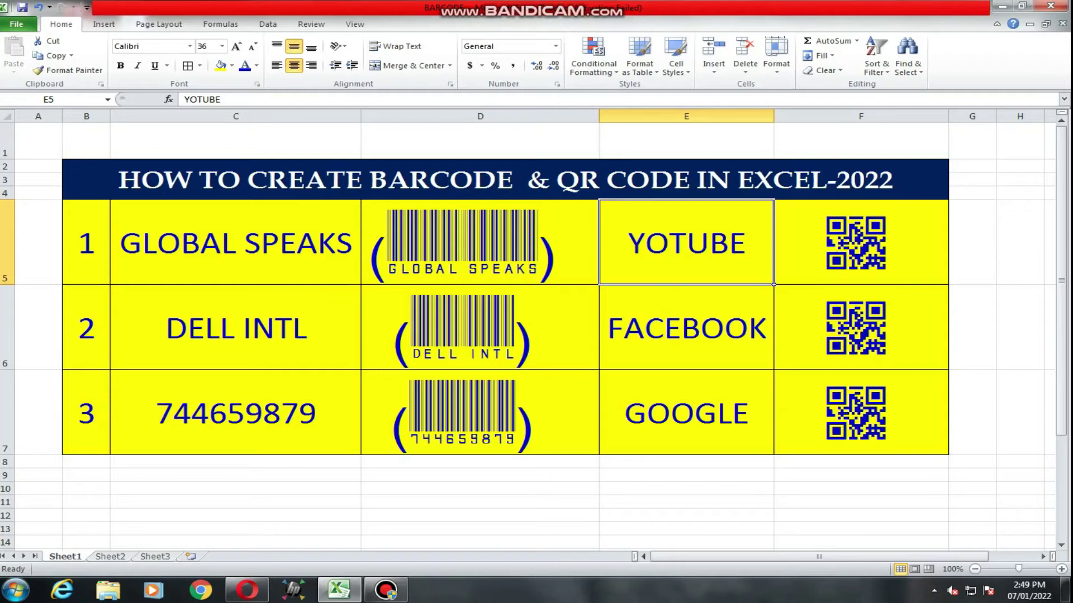
# Step: Review the sample table's entries, barcodes and QR codes for GLOBAL SPEAKS, YOTUBE, FACEBOOK and GOOGLE
pyautogui.click(235, 242)
pyautogui.click(235, 328)
pyautogui.click(235, 413)
pyautogui.click(686, 242)
pyautogui.click(686, 327)
pyautogui.click(686, 412)
pyautogui.click(861, 412)
pyautogui.click(861, 328)
pyautogui.click(861, 242)
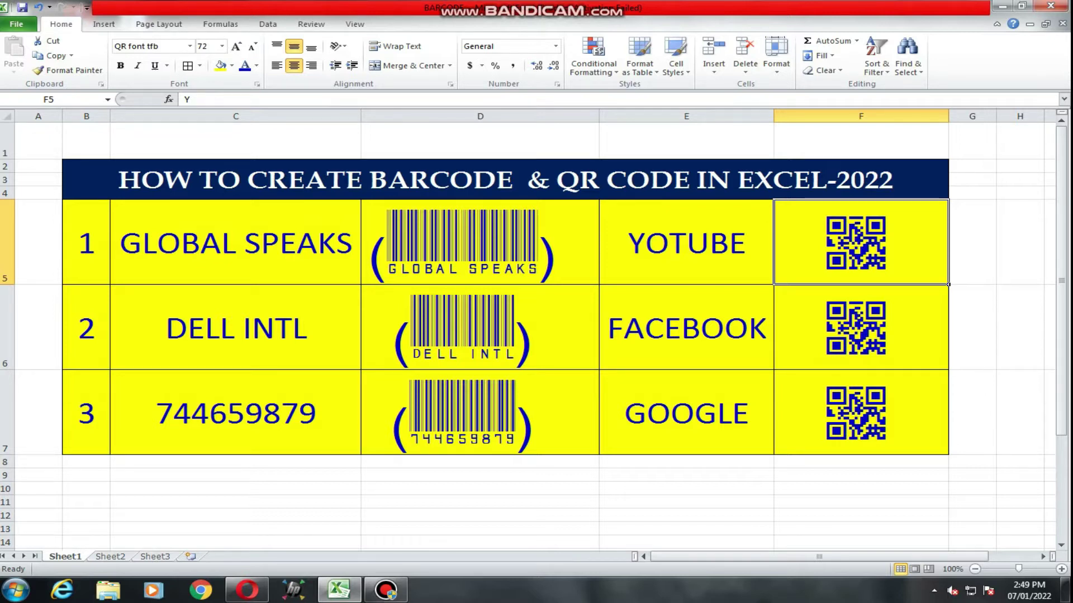
# Step: Correct the misspelled YOTUBE entry to YOUTUBE by inserting the missing U
pyautogui.doubleClick(669, 243)
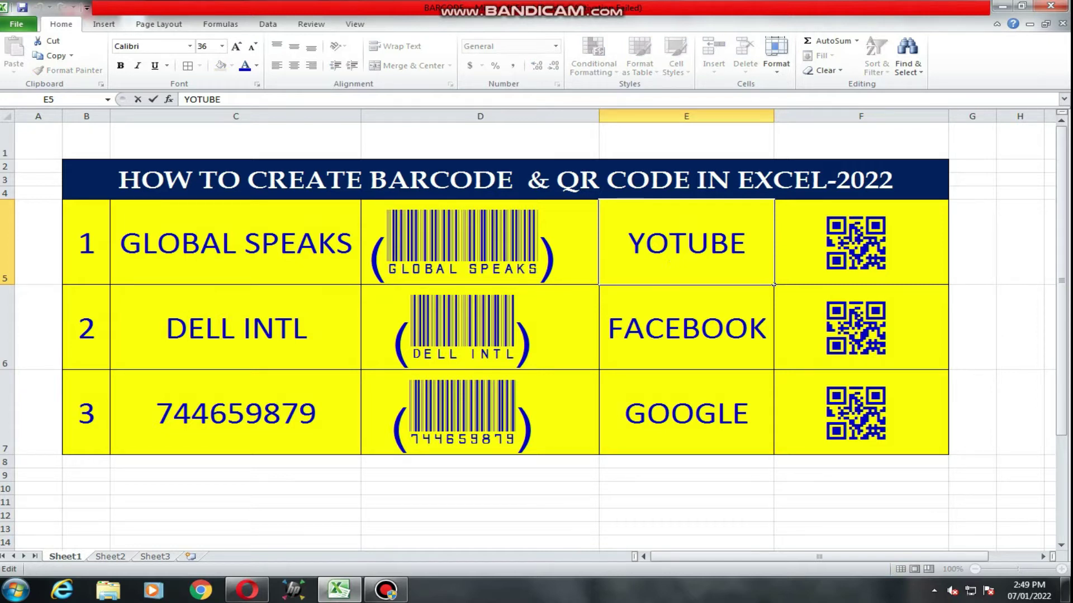
pyautogui.write('U')
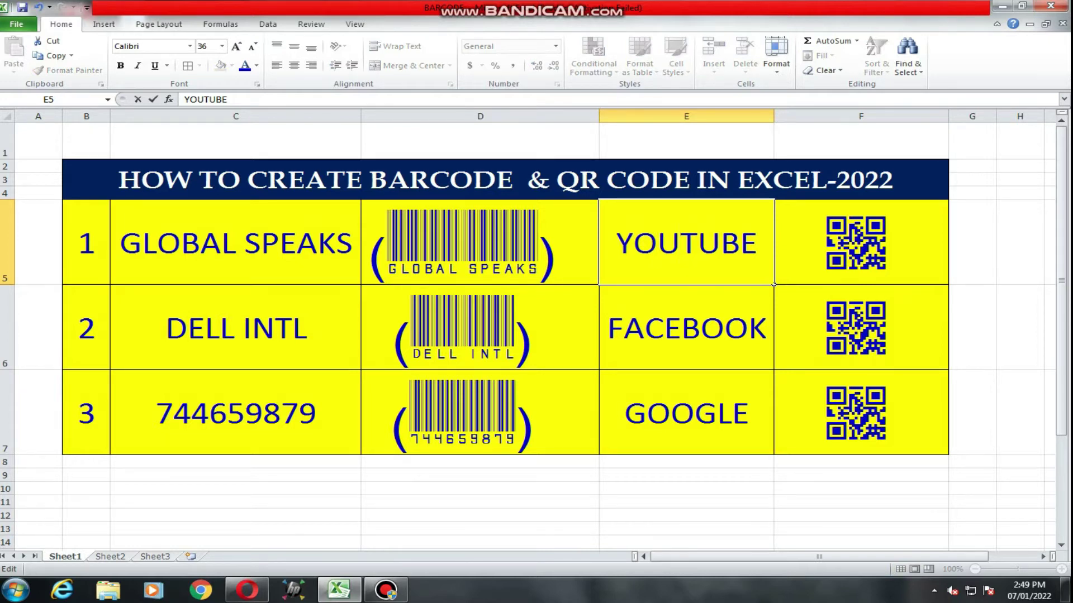
pyautogui.press('End')
pyautogui.press('Return')
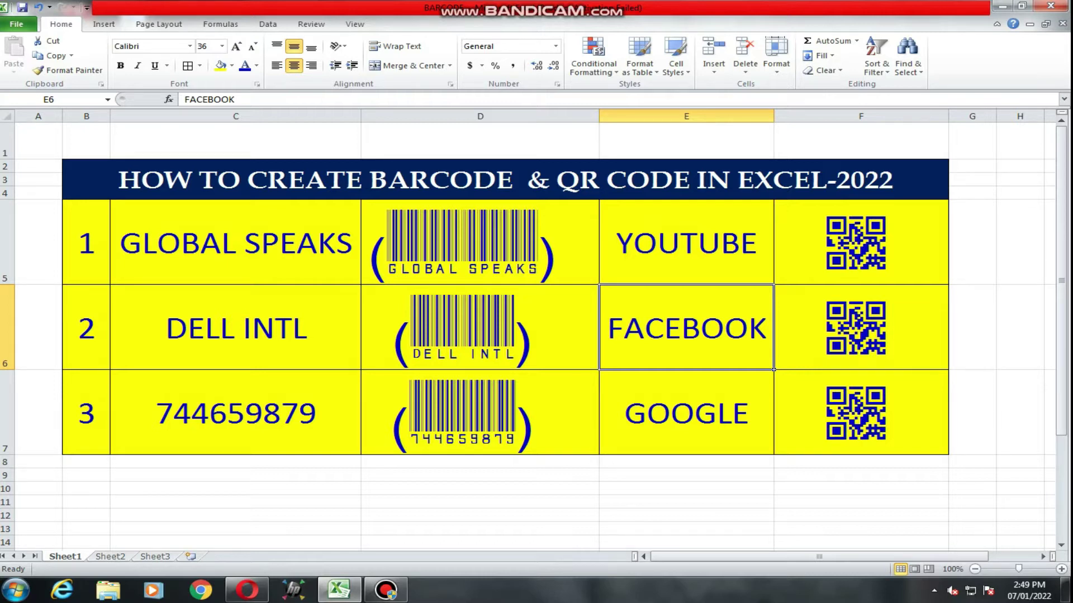
# Step: Review the corrected table's entries and the bracket formulas behind the barcodes
pyautogui.click(502, 179)
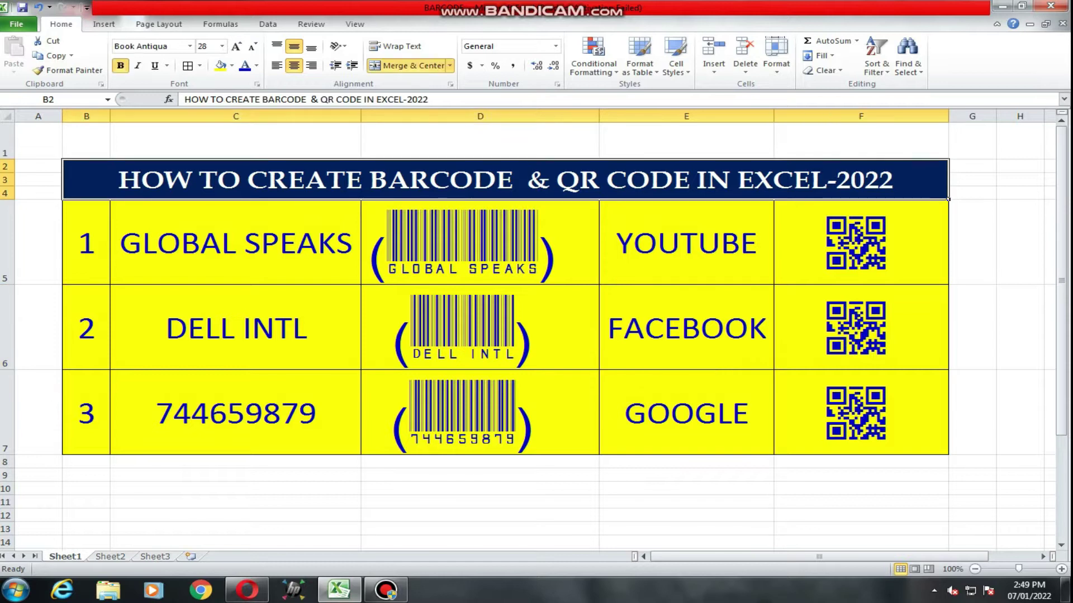
pyautogui.click(235, 243)
pyautogui.click(236, 328)
pyautogui.click(236, 413)
pyautogui.click(480, 413)
pyautogui.click(479, 328)
pyautogui.click(479, 243)
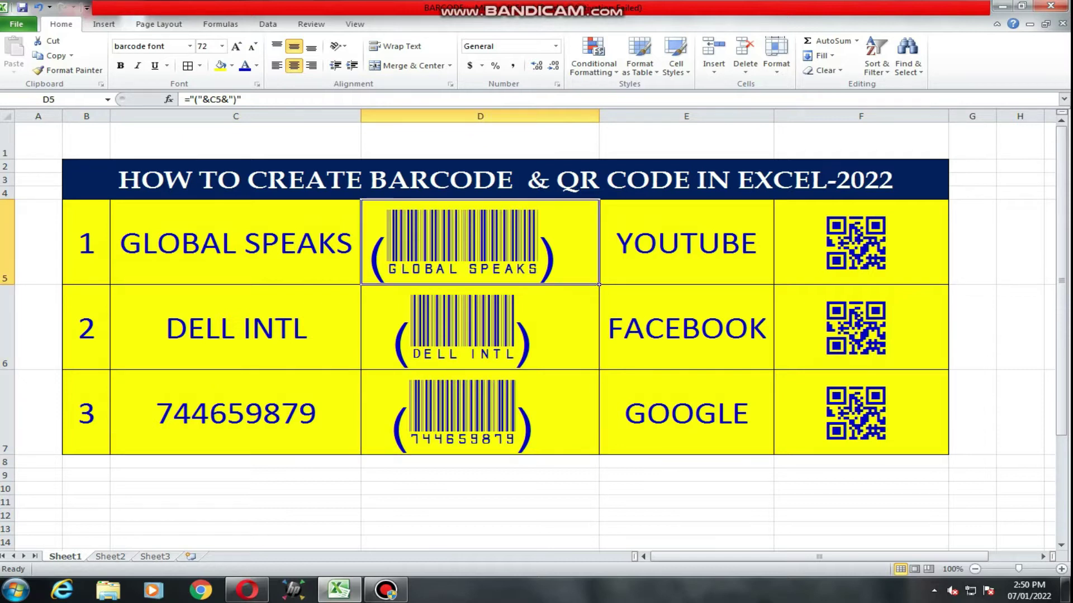
pyautogui.click(686, 243)
pyautogui.click(687, 328)
pyautogui.click(686, 413)
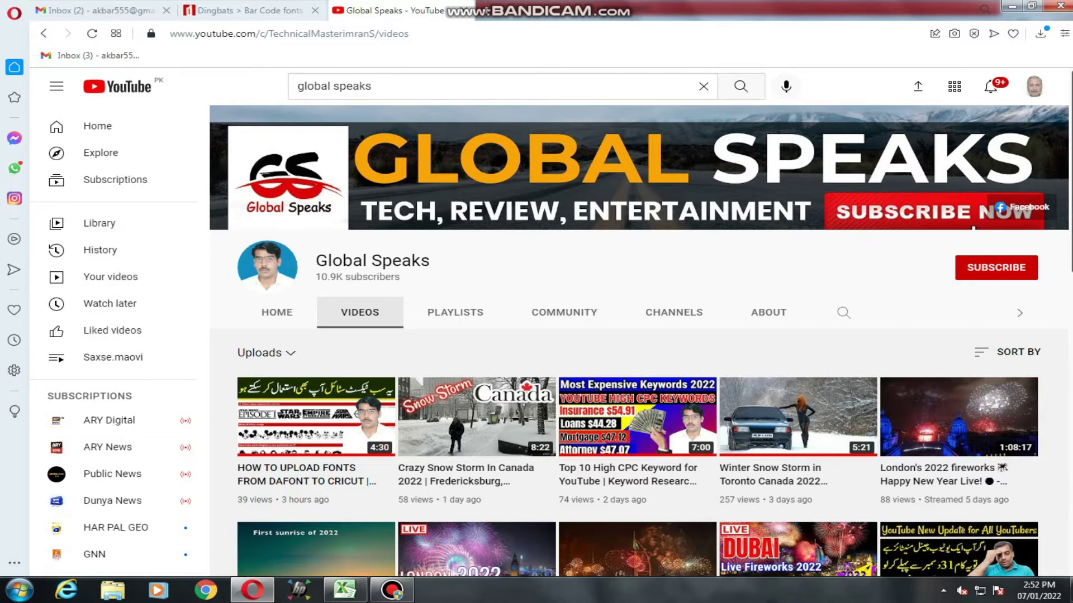
# Step: Scroll through the Global Speaks channel's recent uploads on its Videos page
pyautogui.scroll(-5, 637, 335)
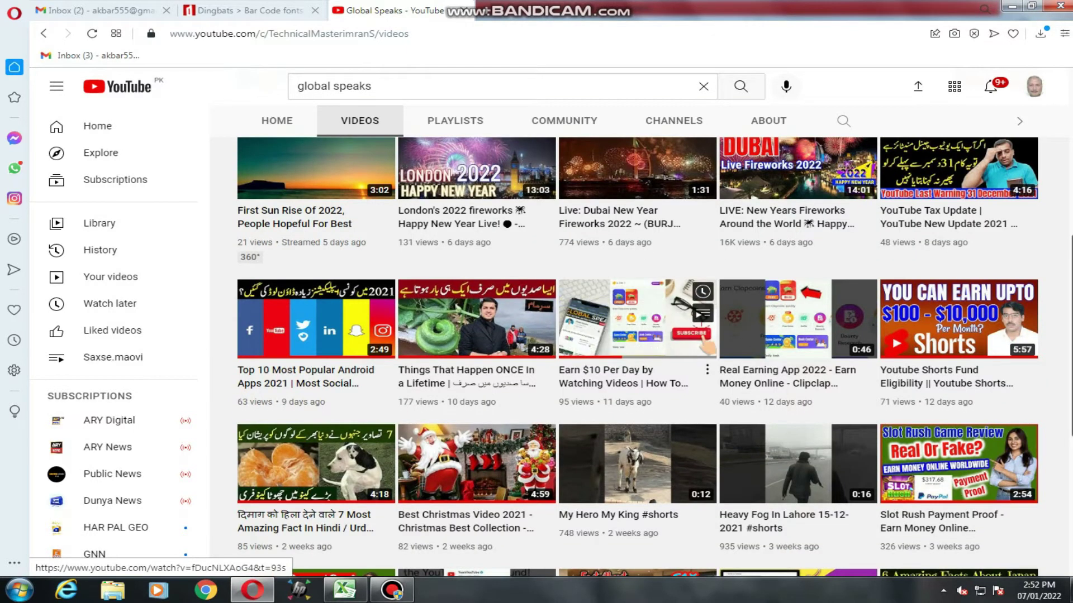
pyautogui.scroll(4, 637, 318)
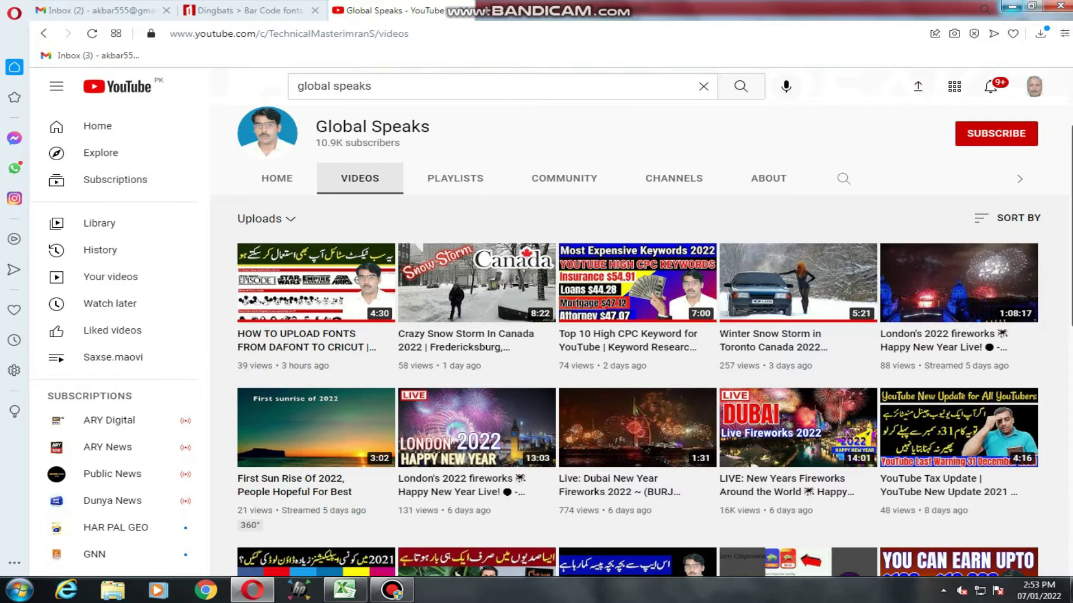
# Step: On Sheet2, enter the number 456789147 in cell B3
pyautogui.click(1011, 7)
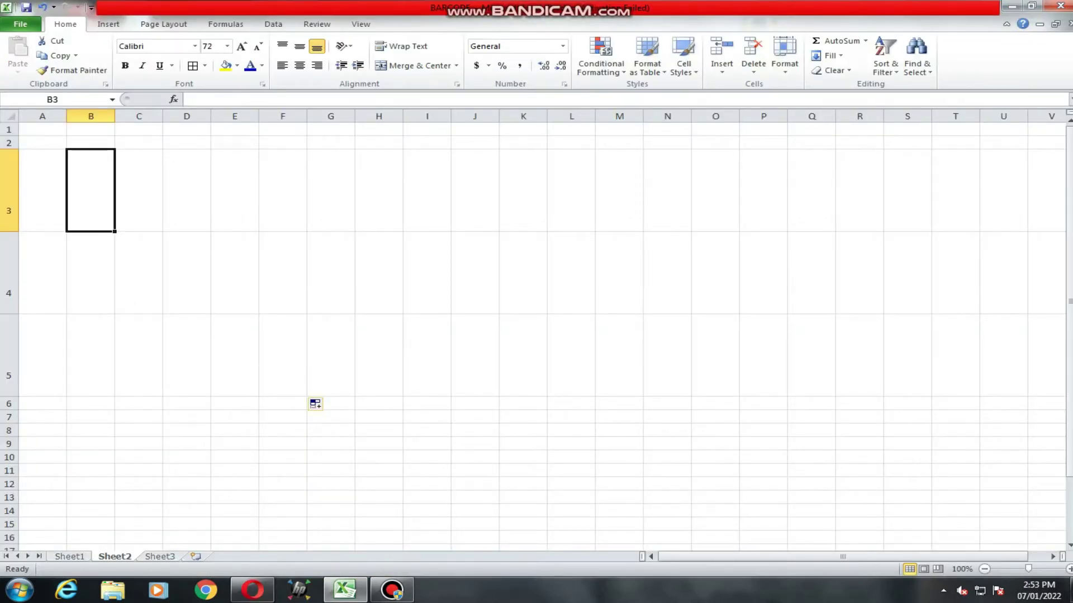
pyautogui.write('4567')
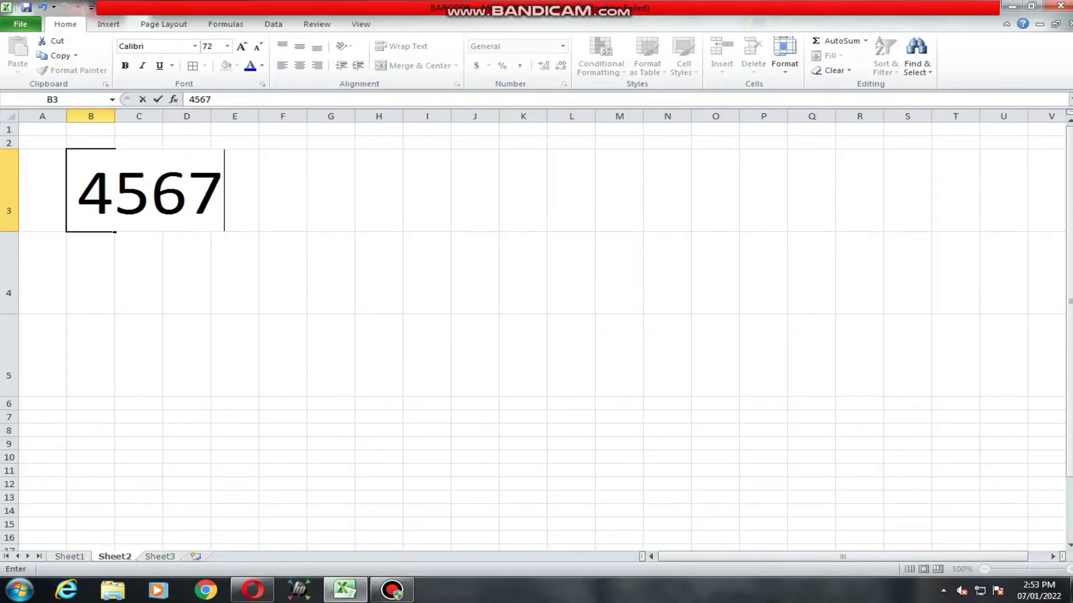
pyautogui.write('89147')
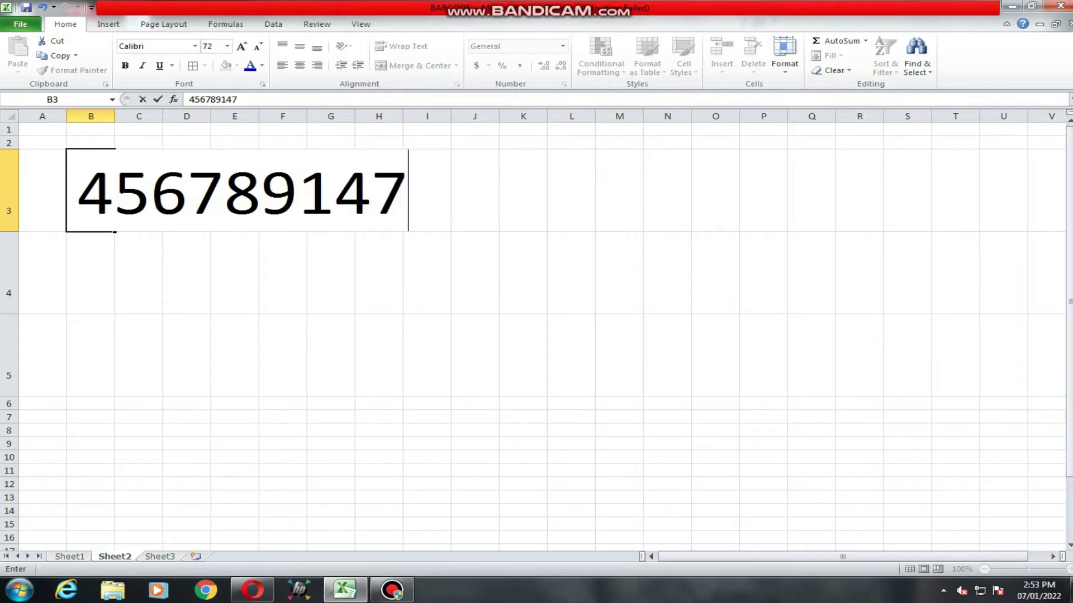
pyautogui.press('Return')
pyautogui.press('Right')
pyautogui.press('Right')
pyautogui.hotkey('shift', 'Left')
pyautogui.hotkey('shift', 'Left')
pyautogui.click(248, 190)
pyautogui.click(247, 272)
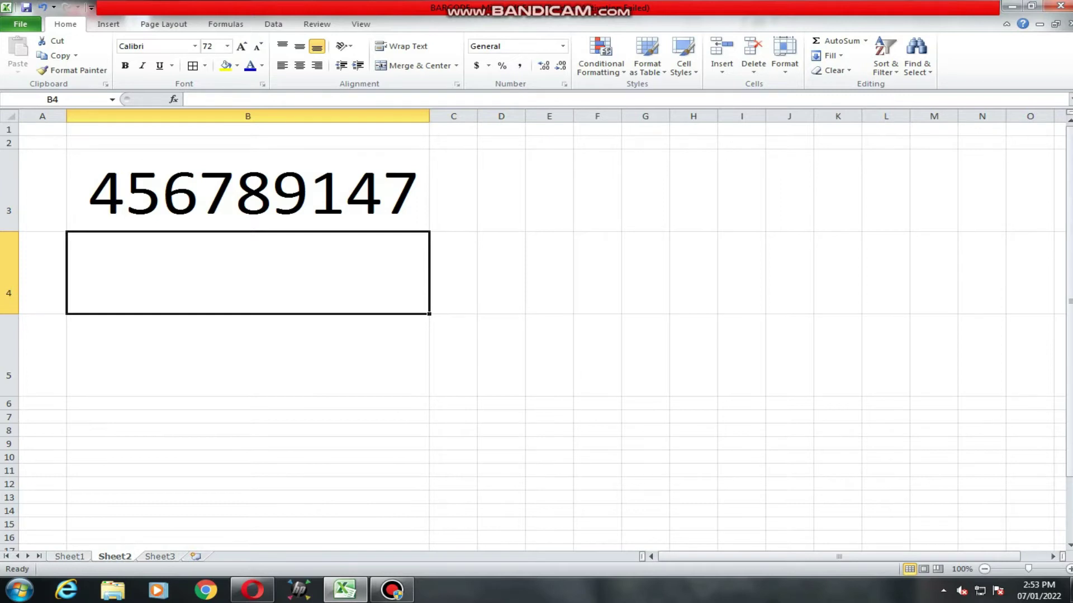
# Step: Enter GLOBAL in B4 and GOOGLE in B5
pyautogui.write('G')
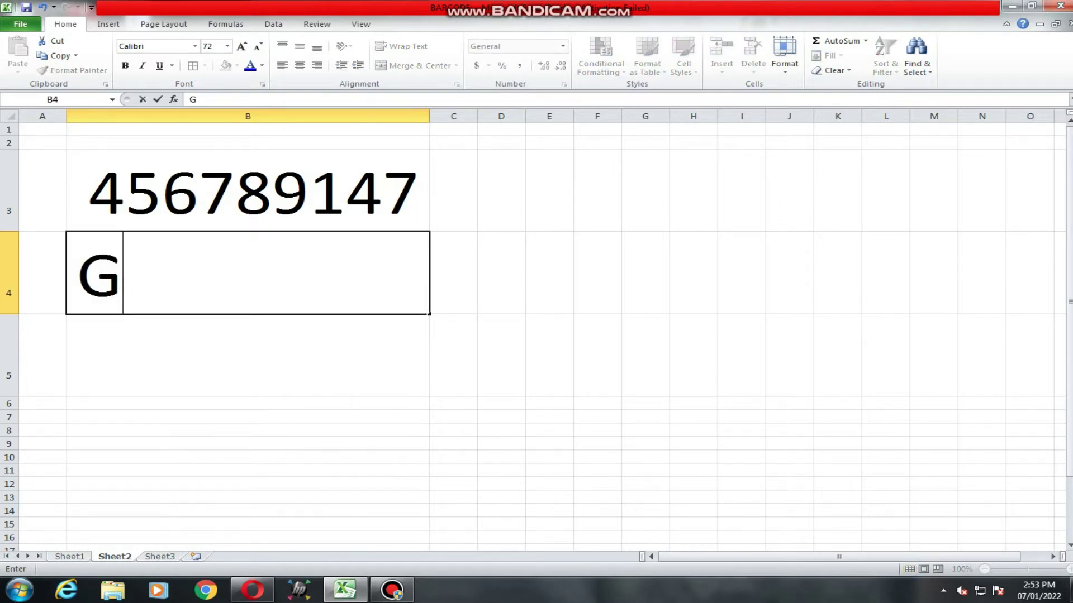
pyautogui.write('LOBA')
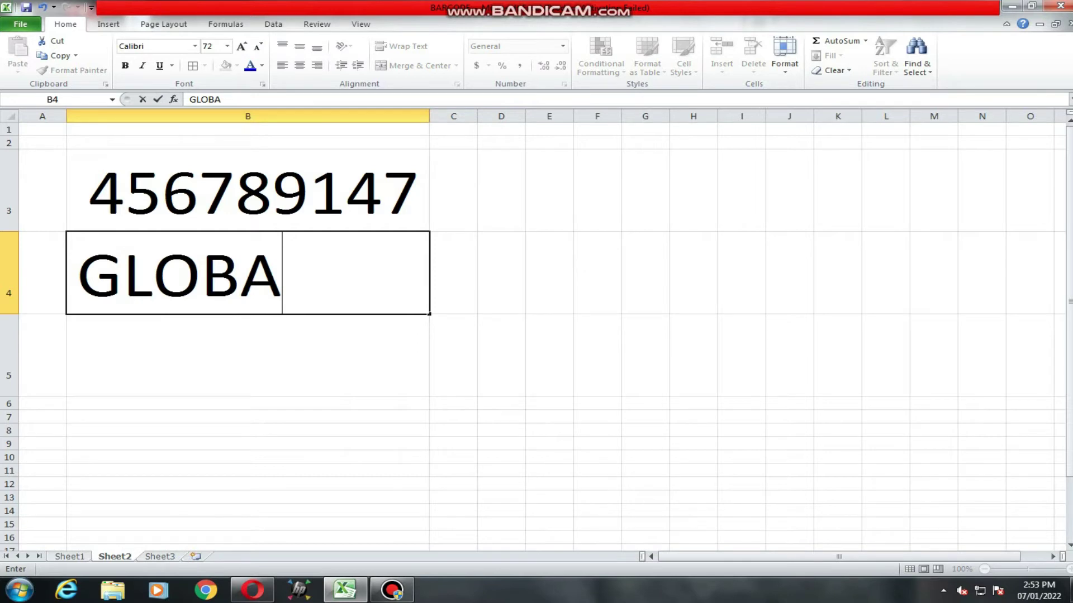
pyautogui.write('L')
pyautogui.press('Return')
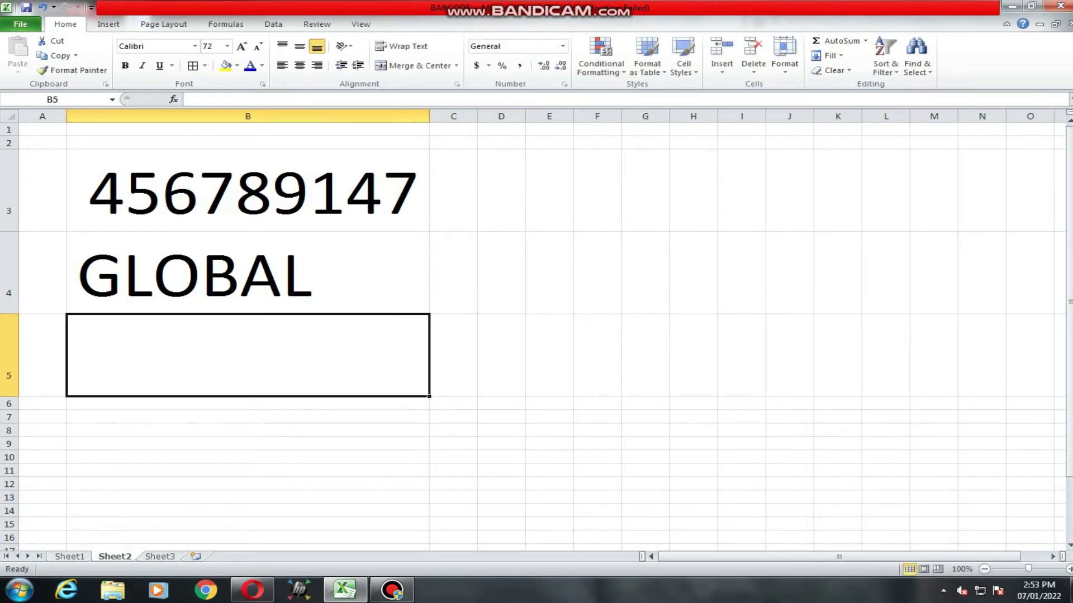
pyautogui.write('GOOGLE')
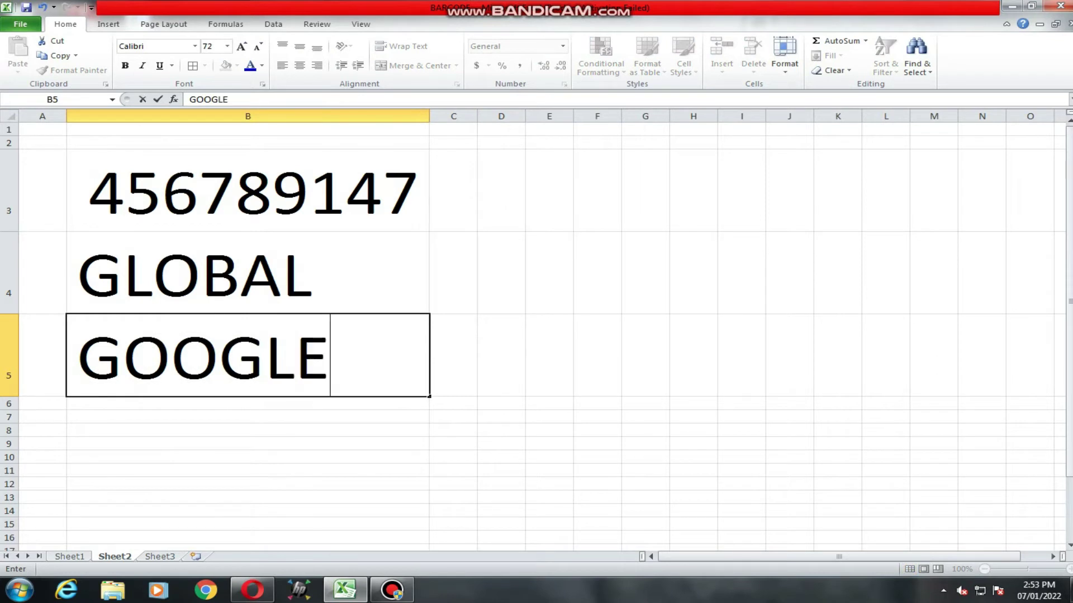
pyautogui.press('Return')
pyautogui.press('Up')
pyautogui.press('Up')
pyautogui.press('Up')
pyautogui.press('Up')
pyautogui.press('Down')
pyautogui.press('Right')
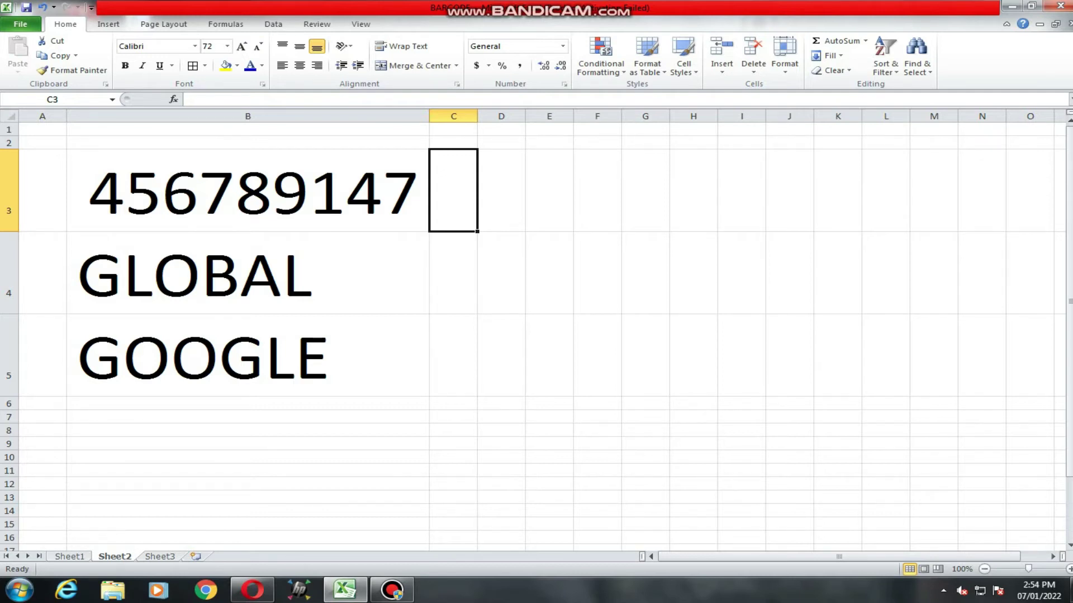
# Step: Enter the formula ="("&B3&")" in C3 so it displays (456789147)
pyautogui.write('=')
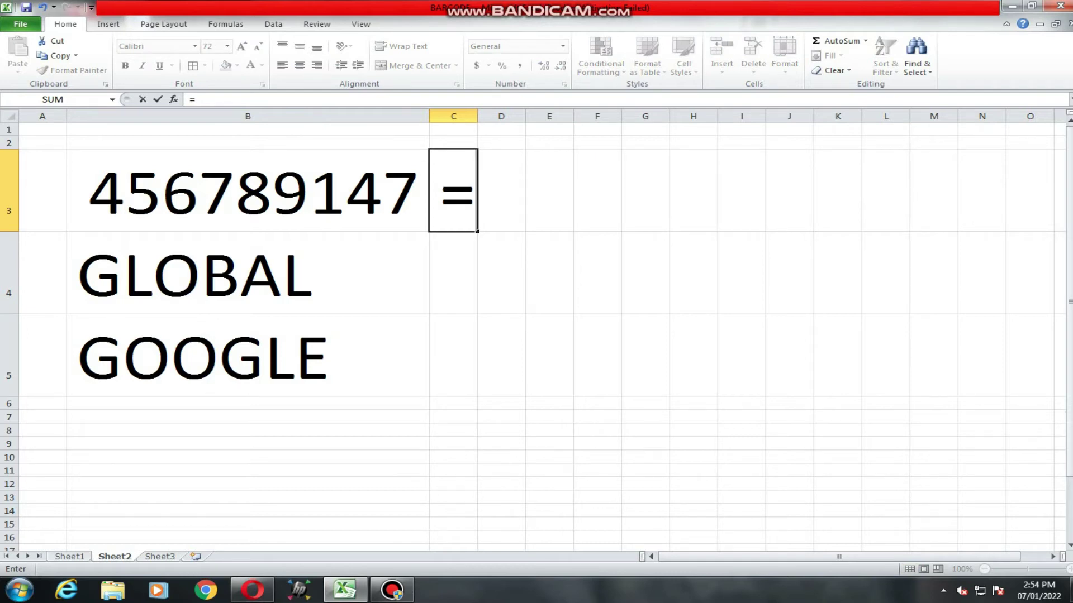
pyautogui.write('"')
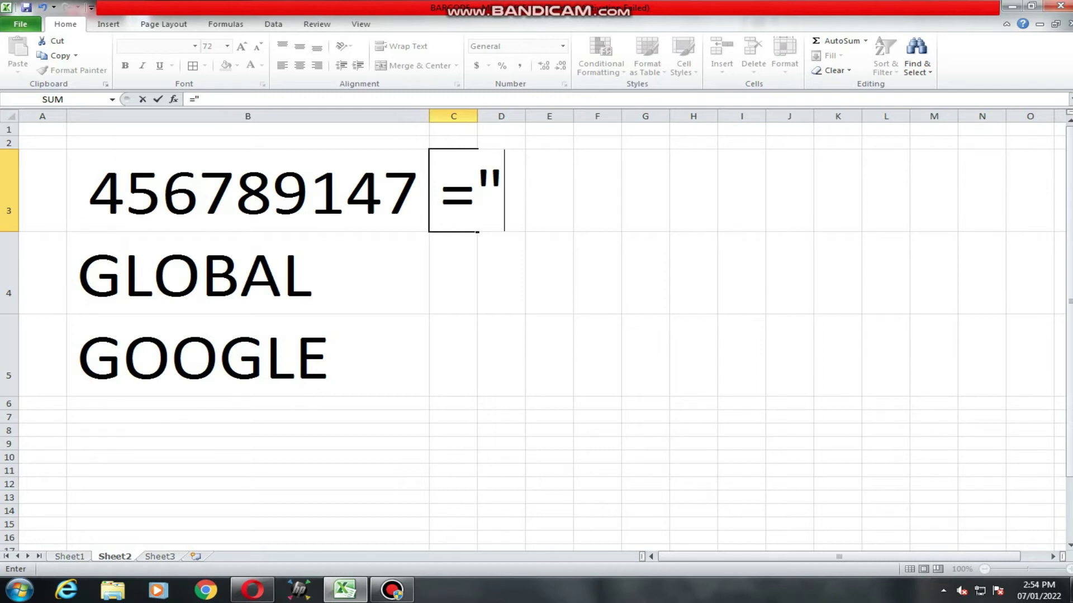
pyautogui.write('(')
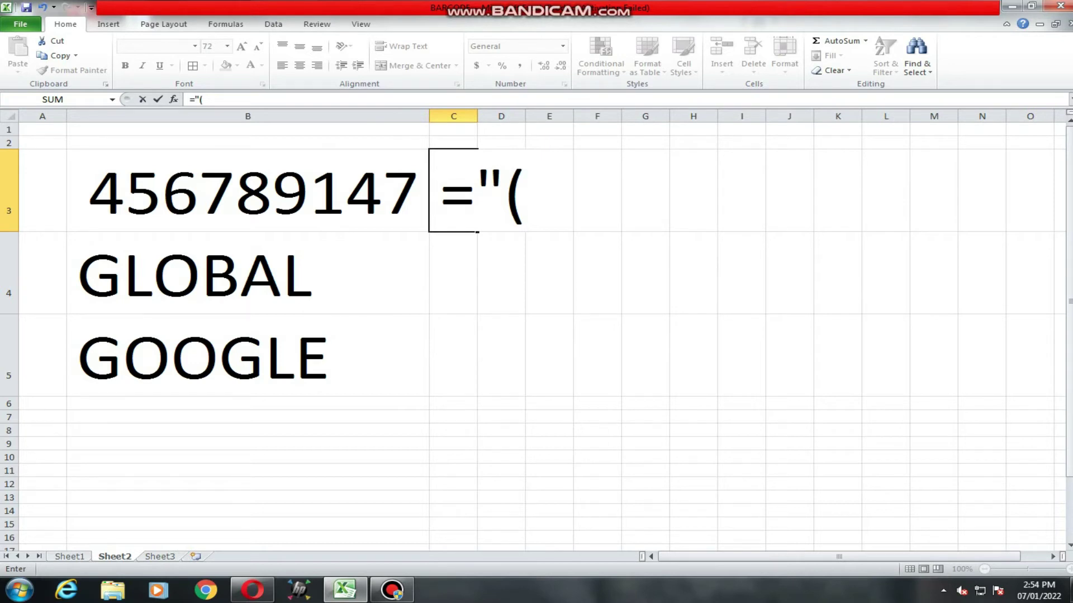
pyautogui.write('"')
pyautogui.write('&')
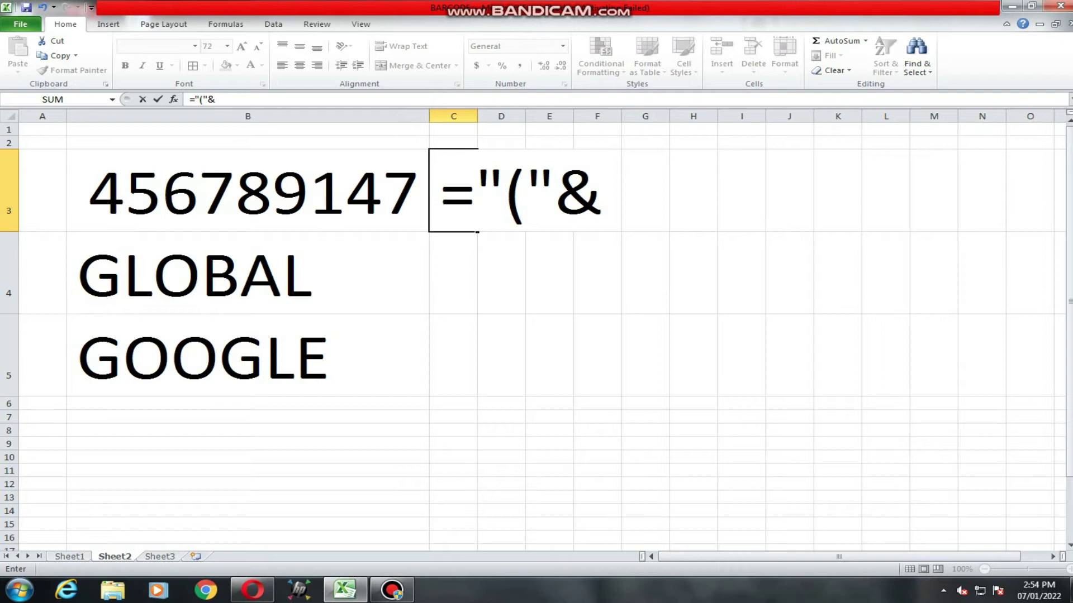
pyautogui.press('Left')
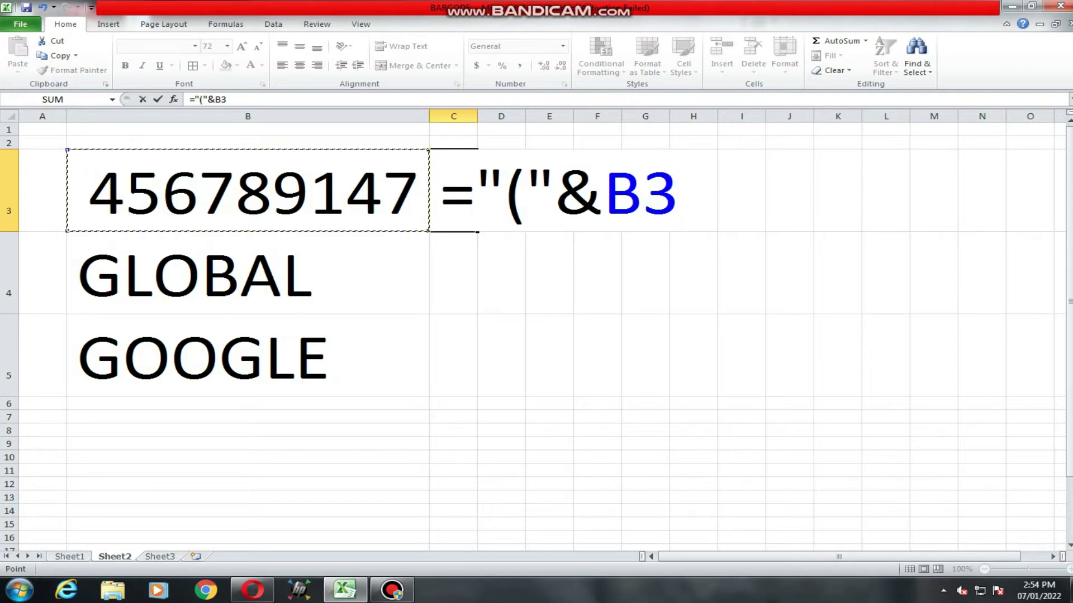
pyautogui.write('&')
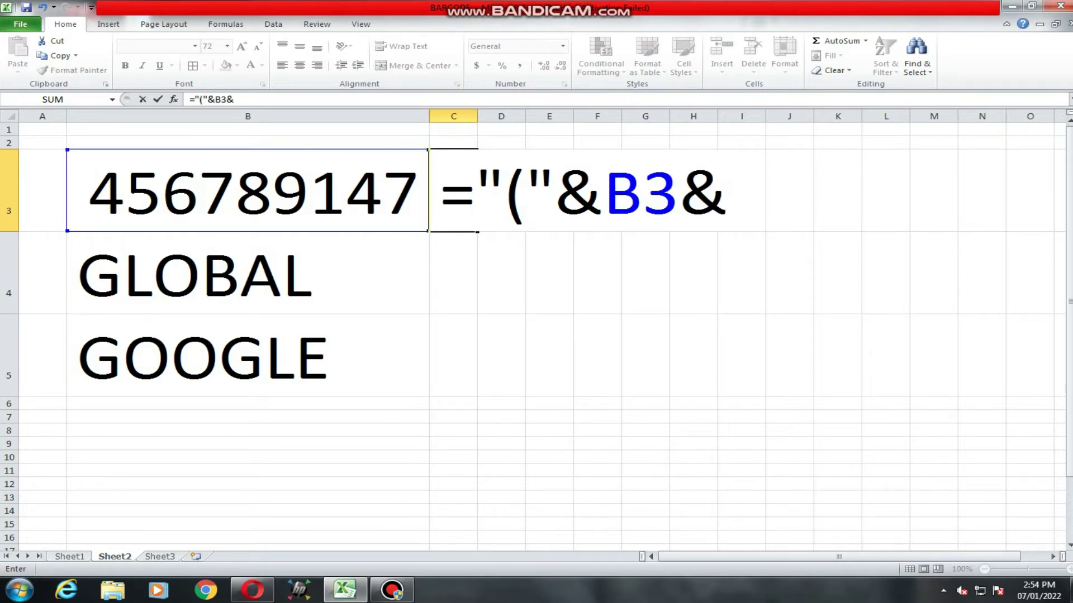
pyautogui.write('"')
pyautogui.write(')')
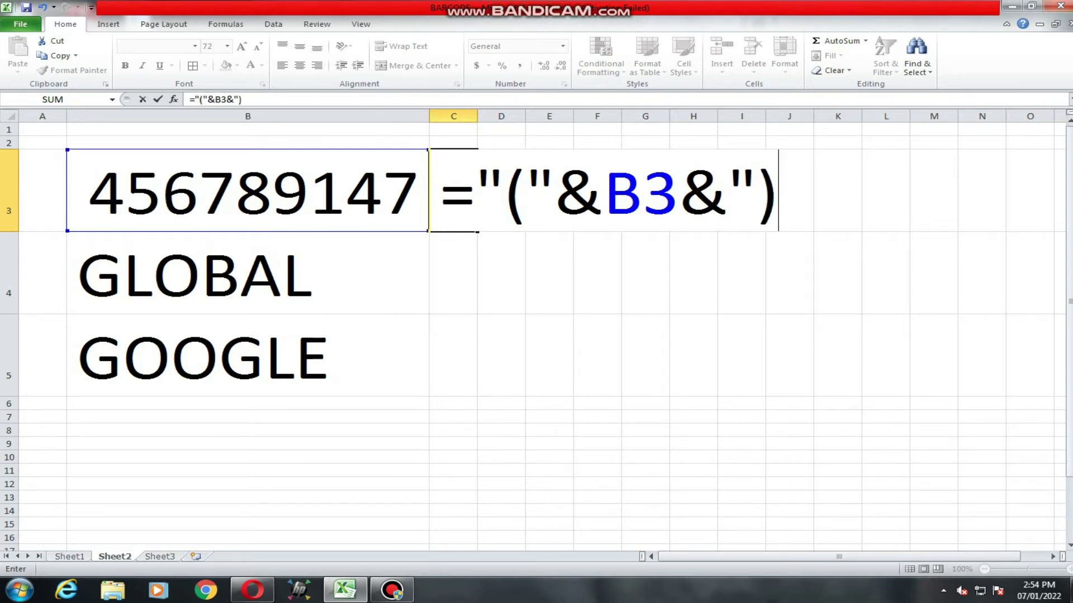
pyautogui.write('"')
pyautogui.press('Return')
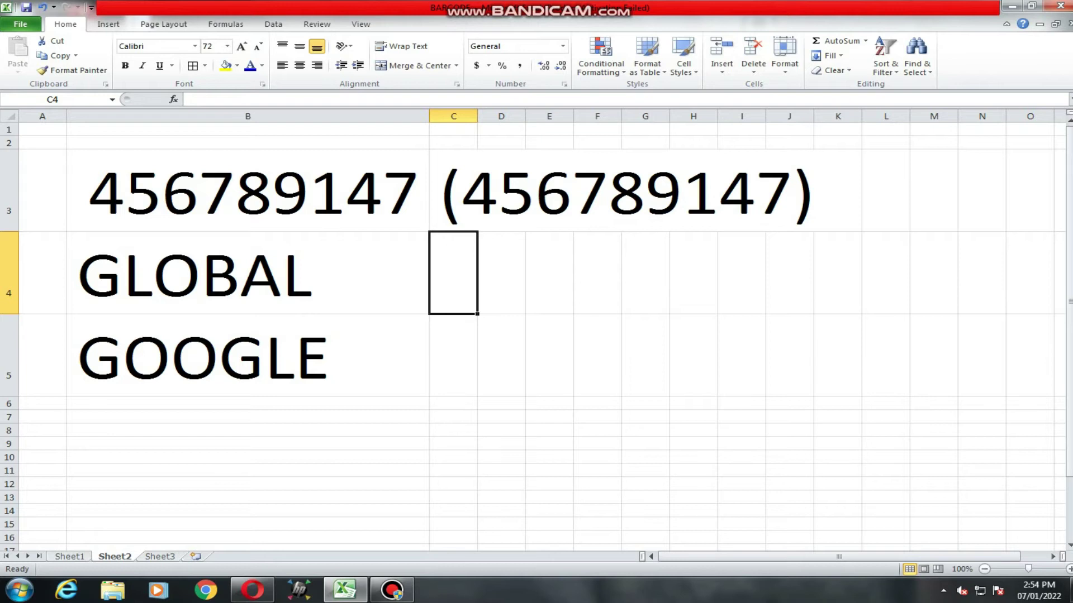
# Step: Widen column C and fill the bracket formula down to C5 for GLOBAL and GOOGLE
pyautogui.click(501, 190)
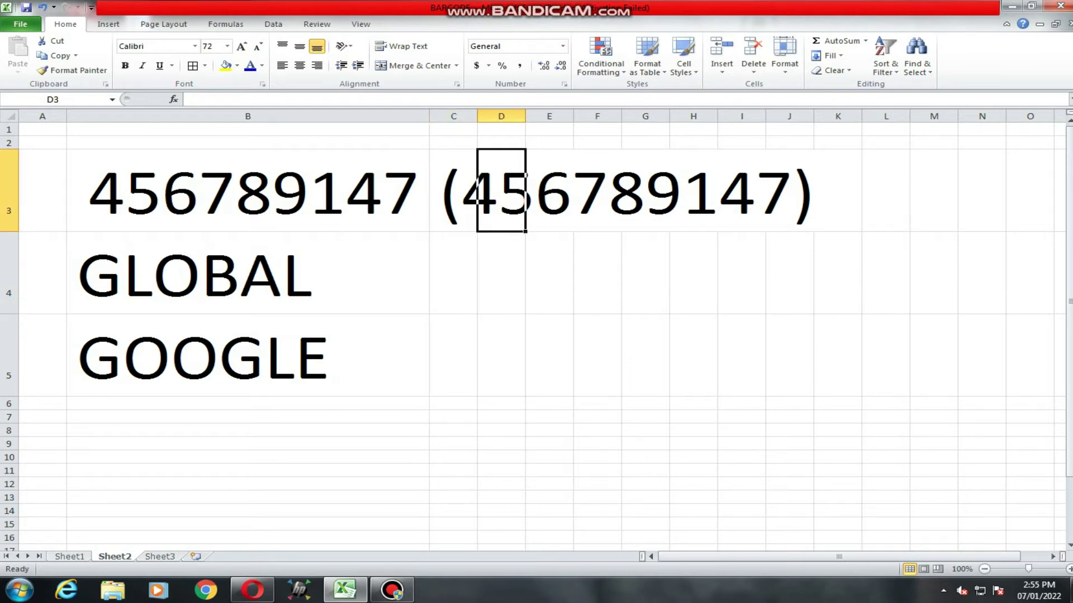
pyautogui.moveTo(478, 116); pyautogui.dragTo(836, 116)
pyautogui.click(631, 273)
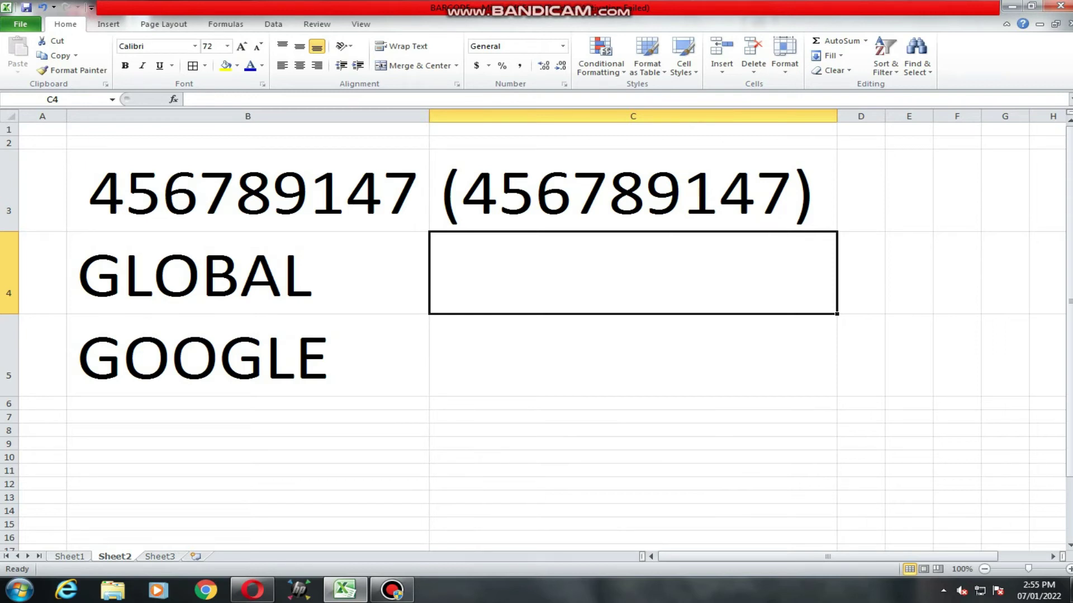
pyautogui.click(633, 190)
pyautogui.moveTo(837, 230); pyautogui.dragTo(837, 395)
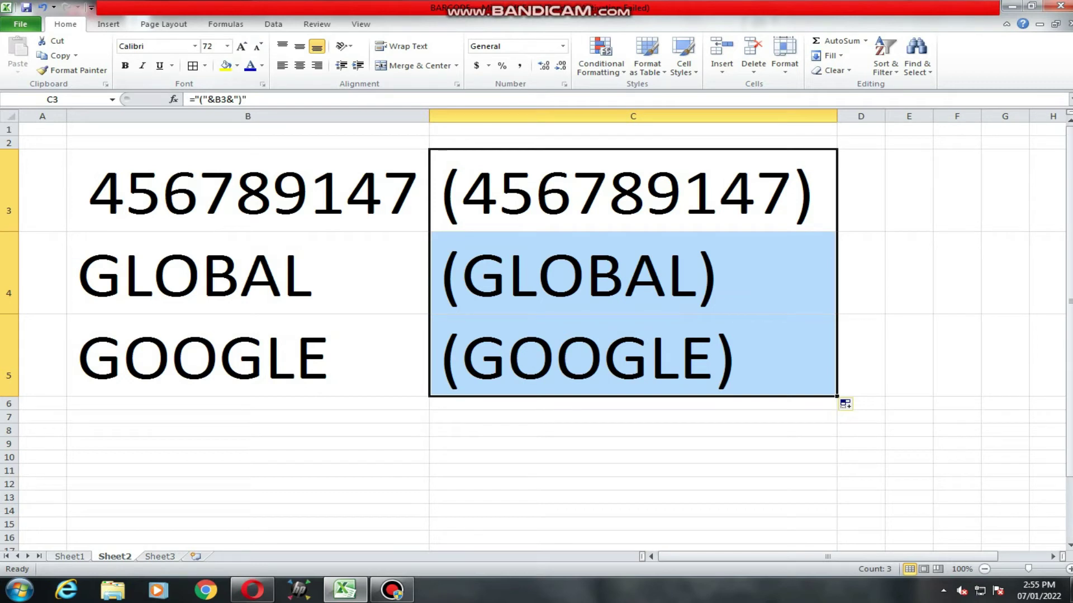
# Step: Centre the bracketed values in C3:C5 and left-align the entries in B3:B5
pyautogui.click(300, 66)
pyautogui.moveTo(246, 190); pyautogui.dragTo(245, 358)
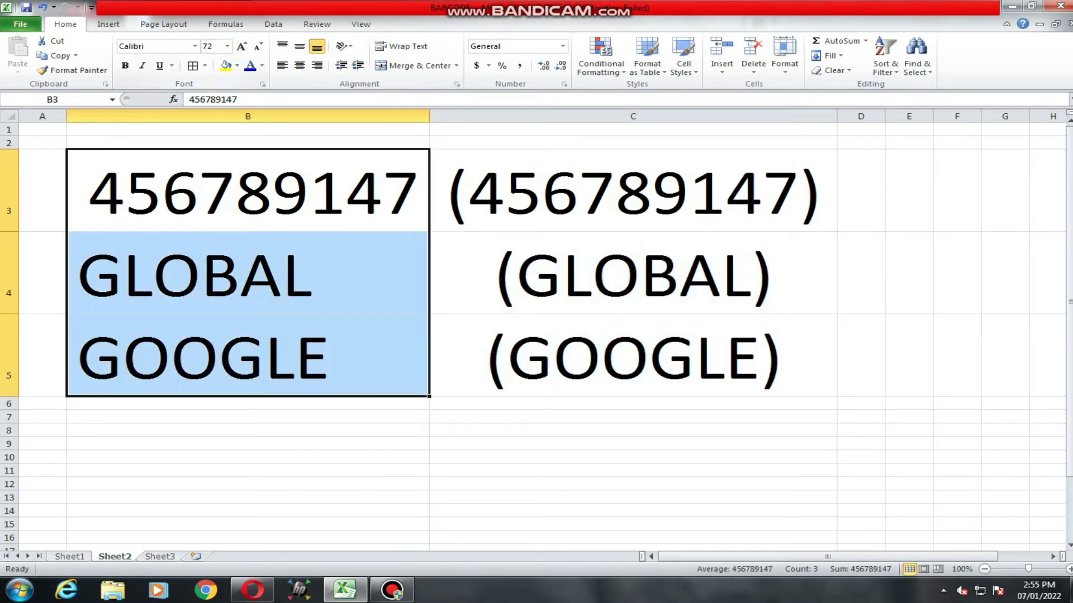
pyautogui.click(282, 65)
pyautogui.click(633, 417)
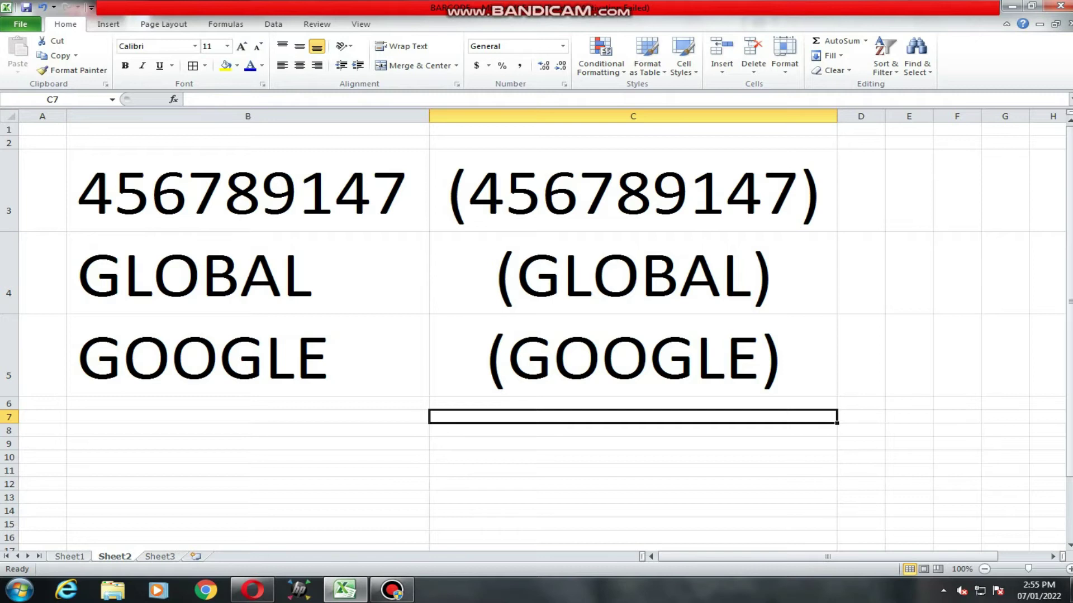
pyautogui.click(633, 210)
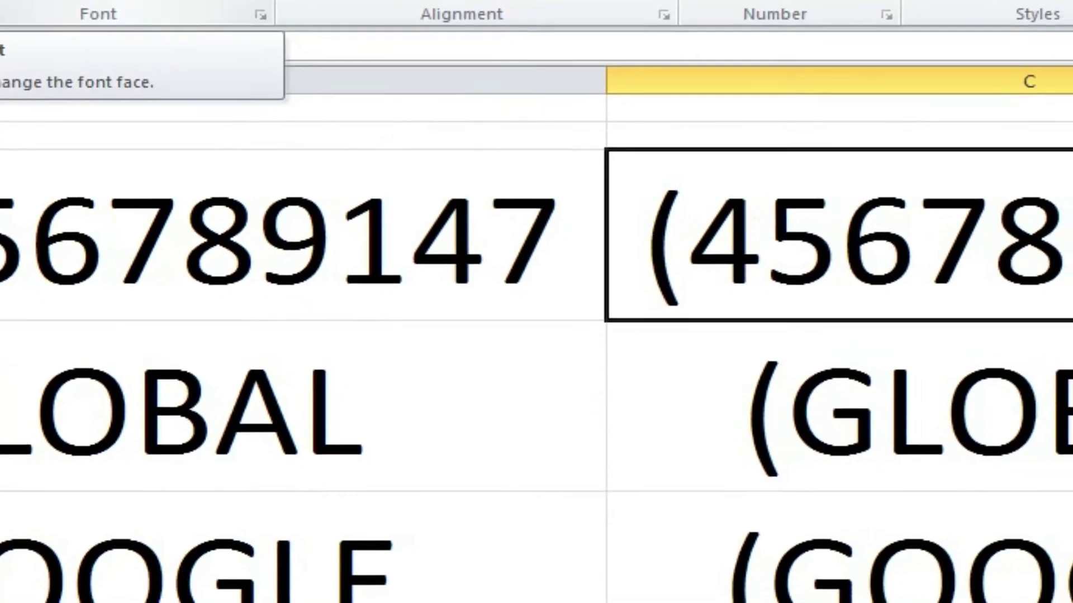
# Step: Format C3 in 'barcode font' and fill it down so GLOBAL and GOOGLE also render as barcodes
pyautogui.click(84, 2)
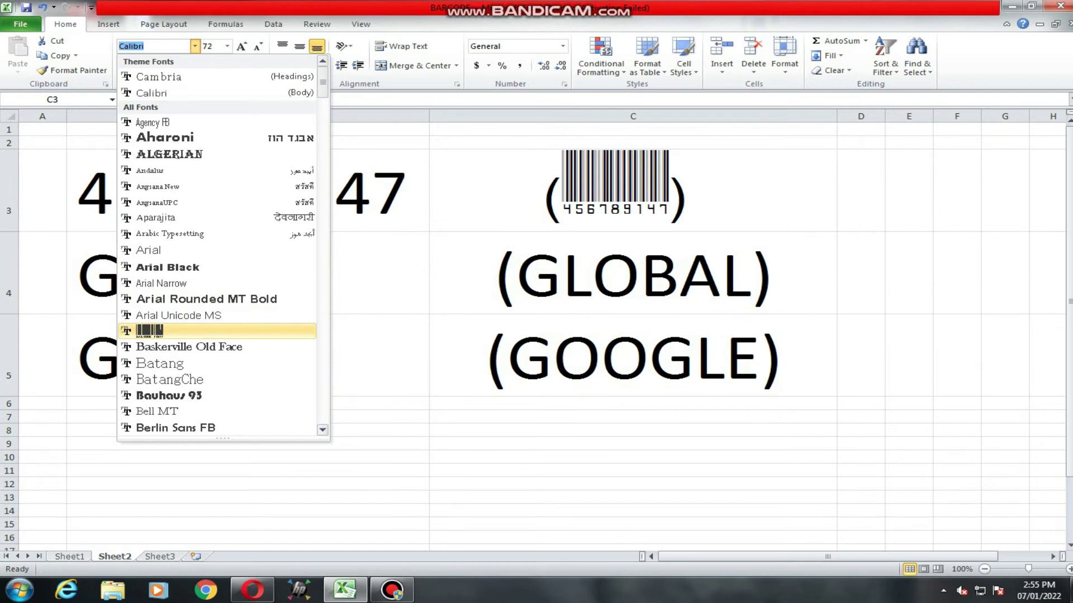
pyautogui.click(149, 331)
pyautogui.click(633, 273)
pyautogui.click(633, 190)
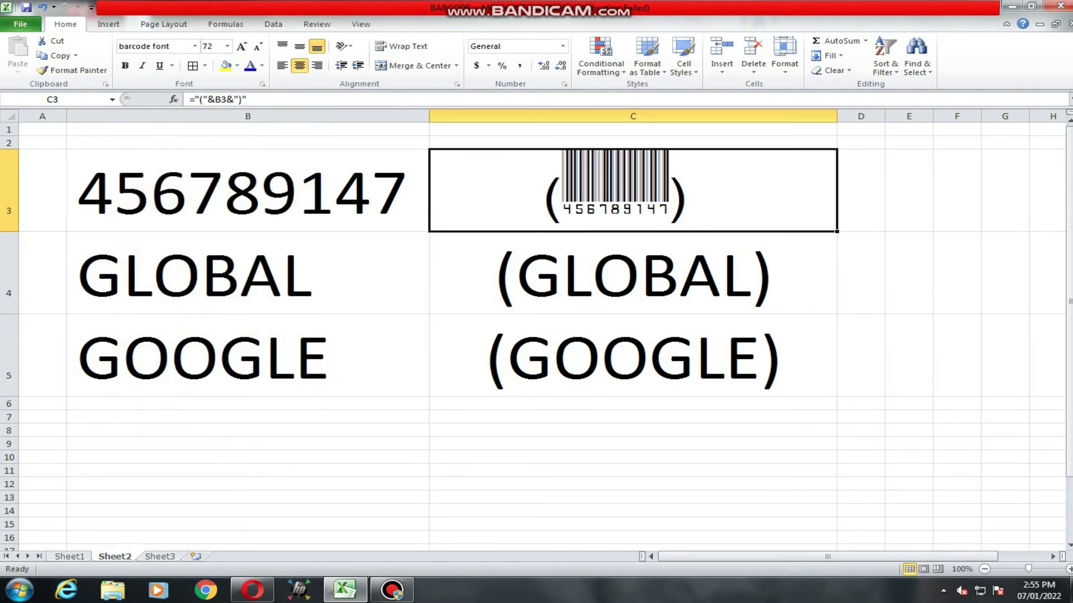
pyautogui.moveTo(837, 230); pyautogui.dragTo(836, 304)
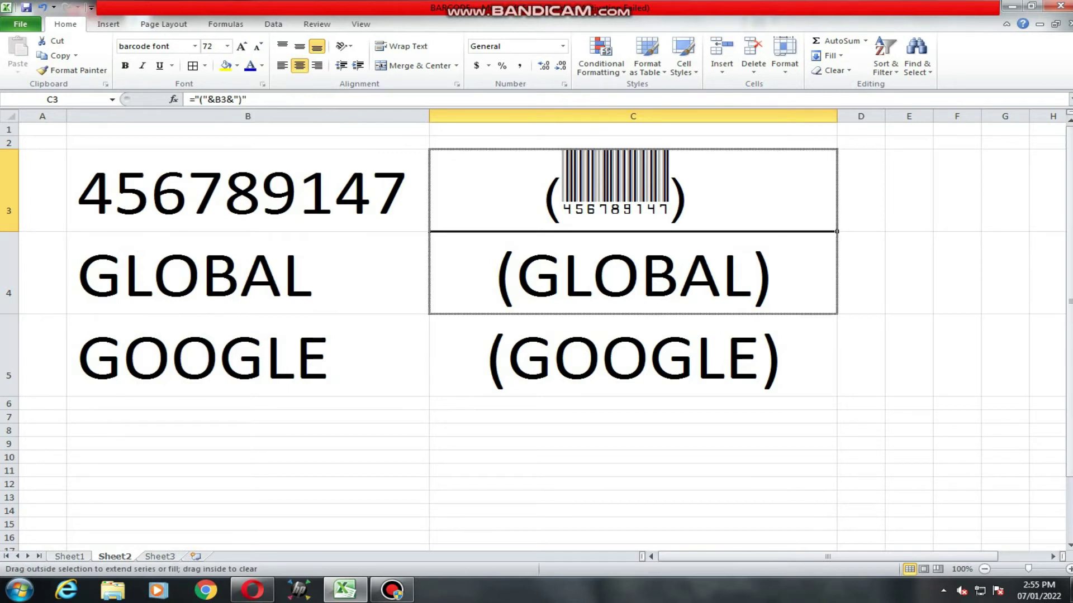
pyautogui.moveTo(836, 305); pyautogui.dragTo(837, 396)
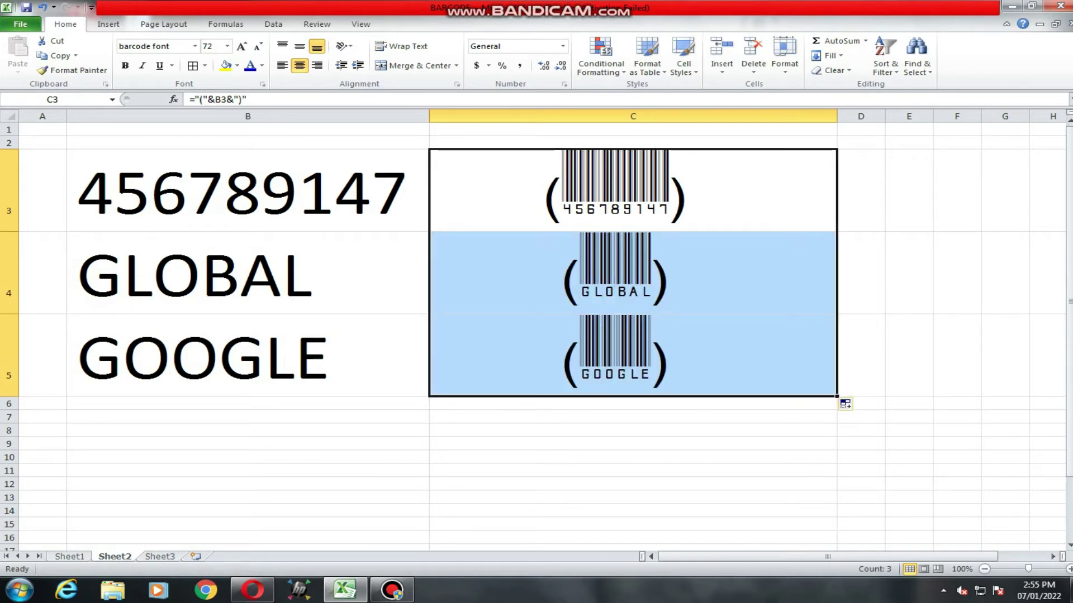
pyautogui.click(633, 470)
pyautogui.click(633, 356)
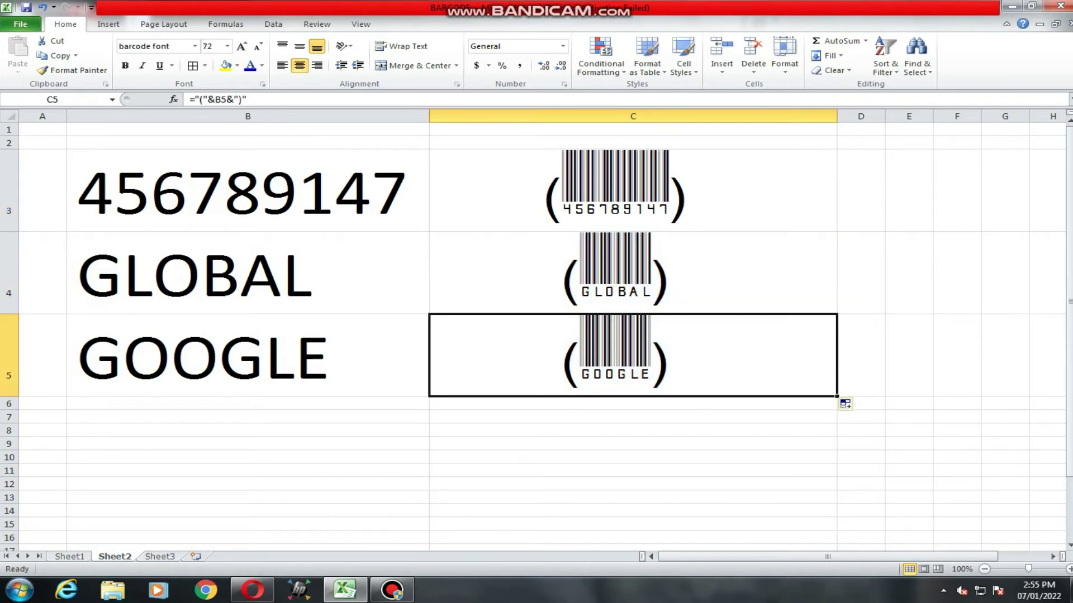
pyautogui.moveTo(633, 190); pyautogui.dragTo(633, 355)
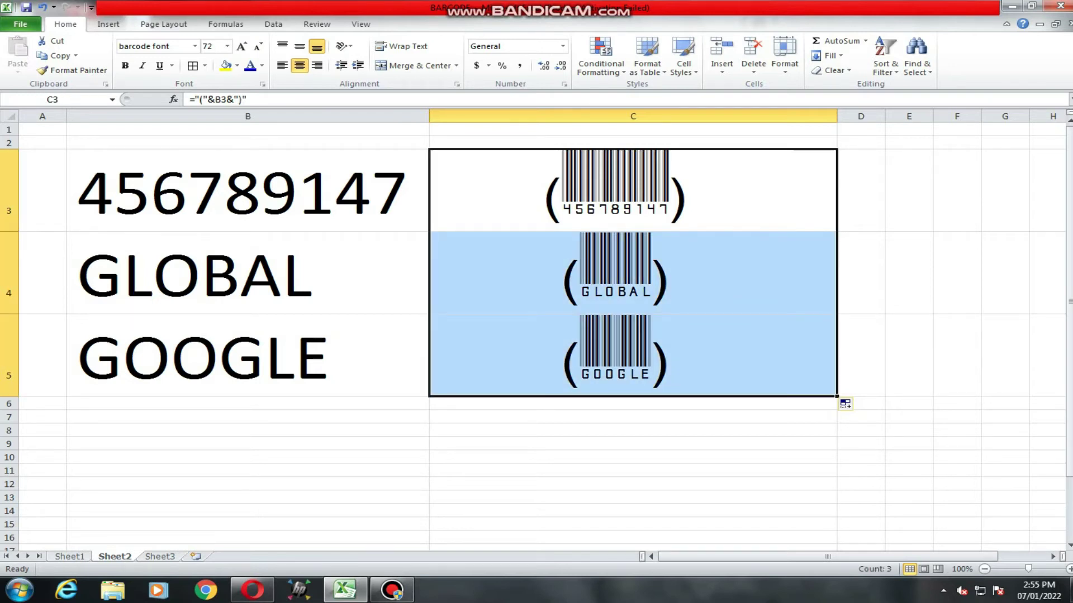
# Step: Set the C3:C5 barcodes to font size 100 and re-confirm C5's formula
pyautogui.click(209, 46)
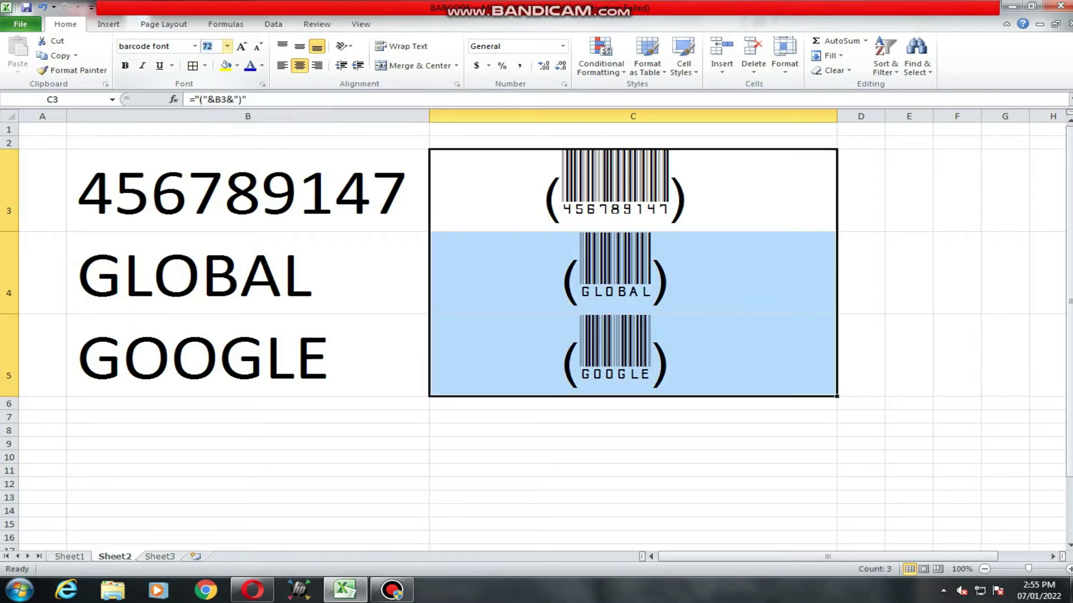
pyautogui.write('100')
pyautogui.press('Return')
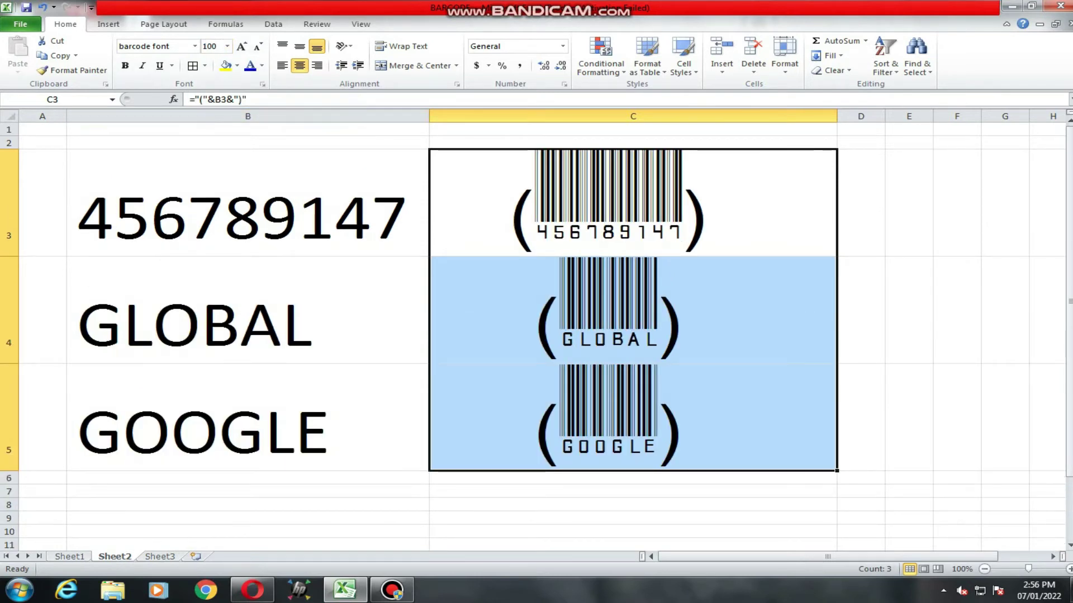
pyautogui.click(246, 419)
pyautogui.click(631, 419)
pyautogui.press('F2')
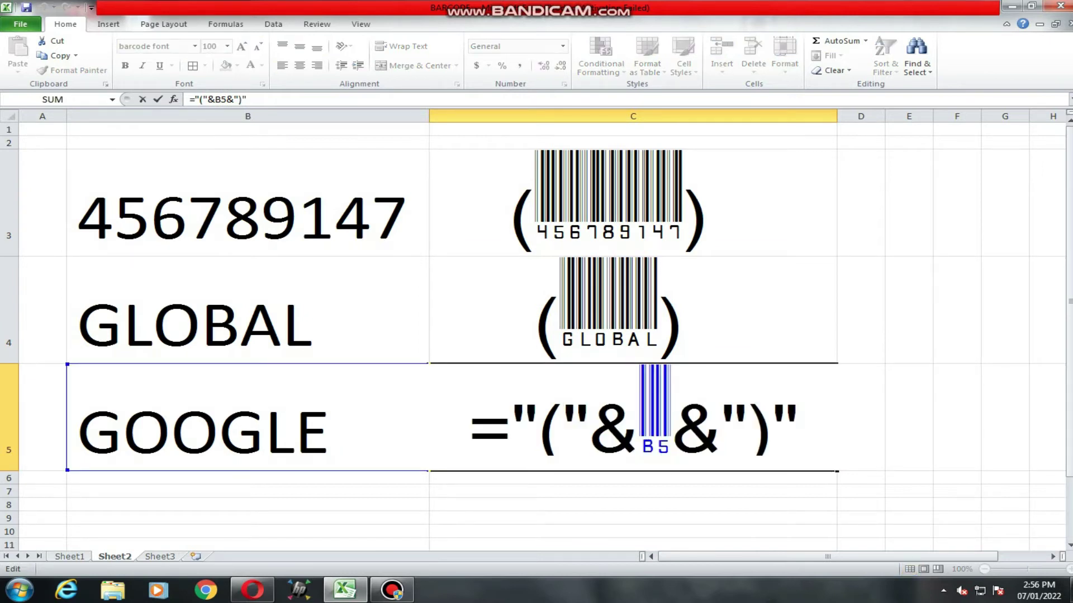
pyautogui.press('Return')
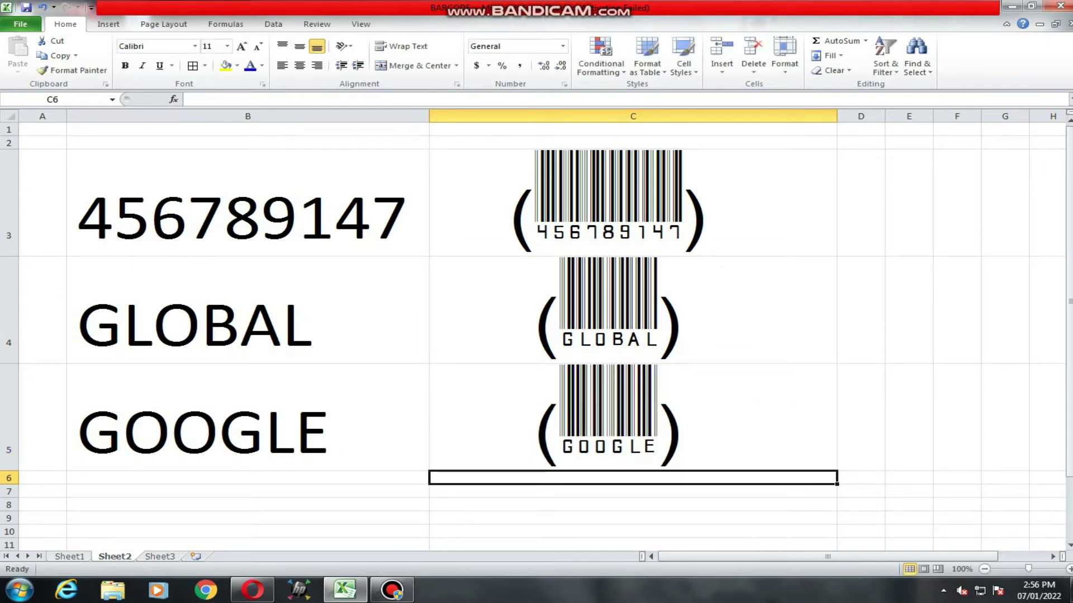
# Step: Select the entries and their barcodes together in B3:C5
pyautogui.scroll(-1, 536, 335)
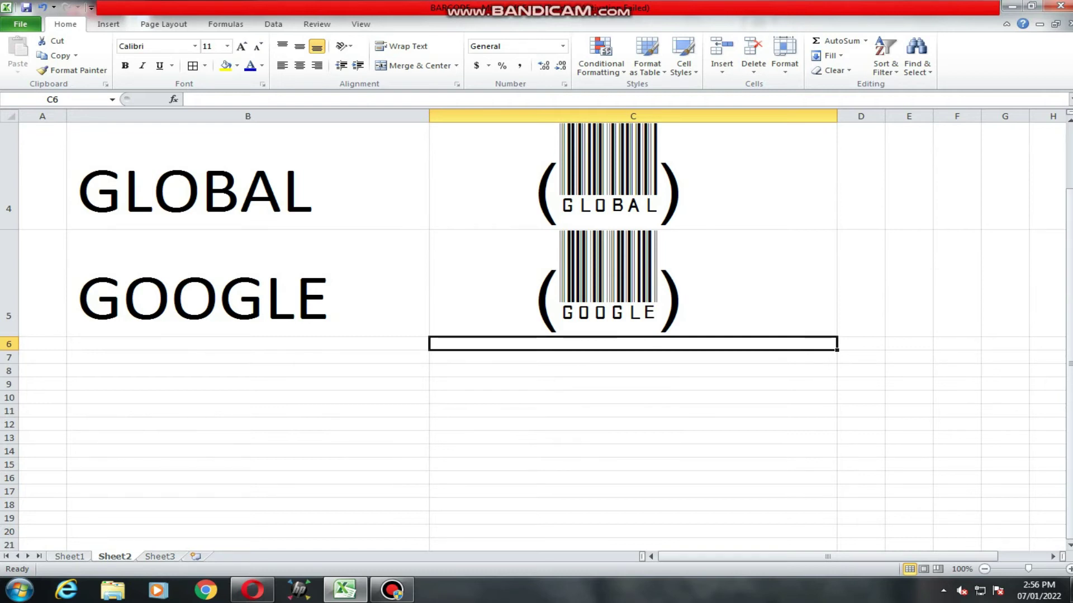
pyautogui.scroll(1, 536, 335)
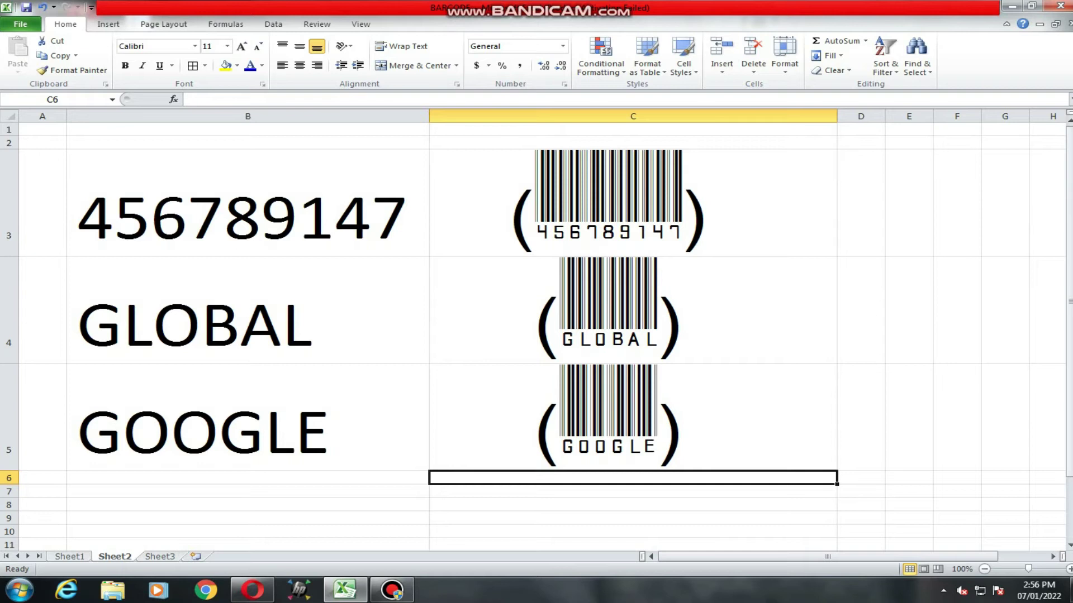
pyautogui.click(633, 202)
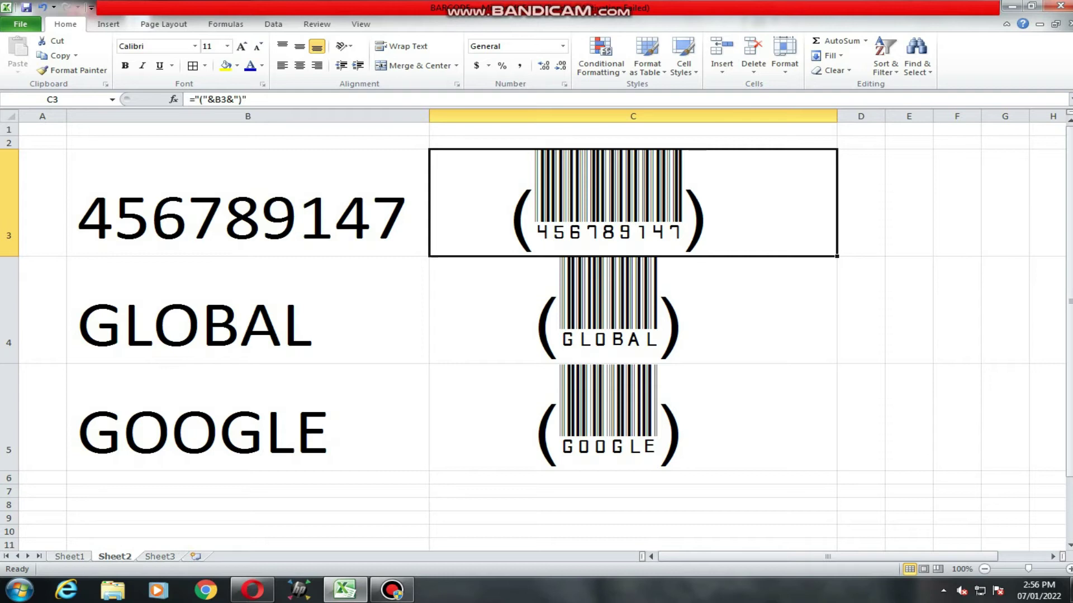
pyautogui.click(247, 202)
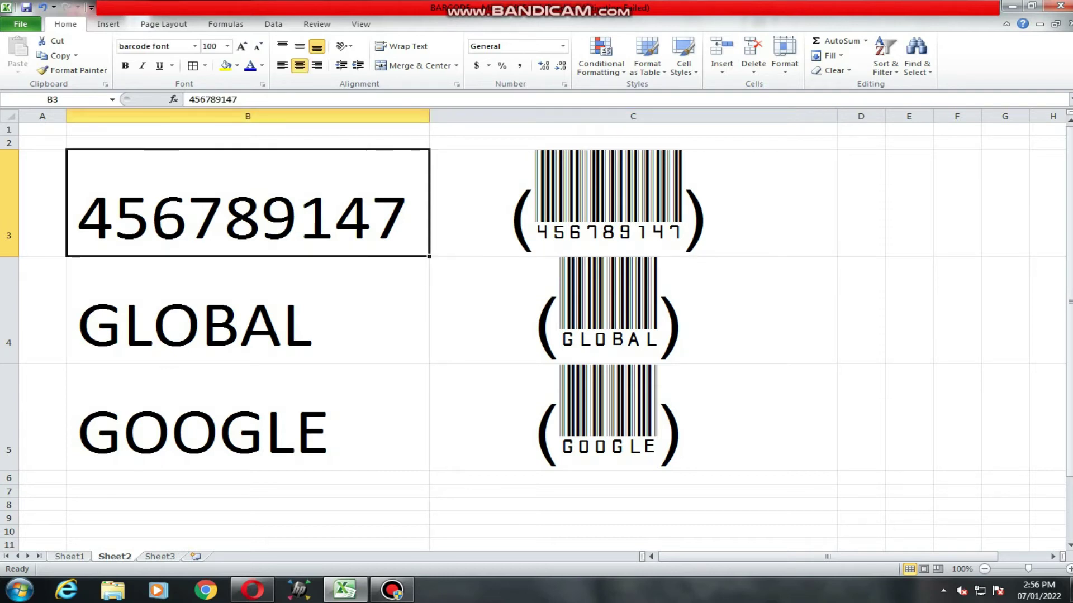
pyautogui.moveTo(247, 202); pyautogui.dragTo(633, 419)
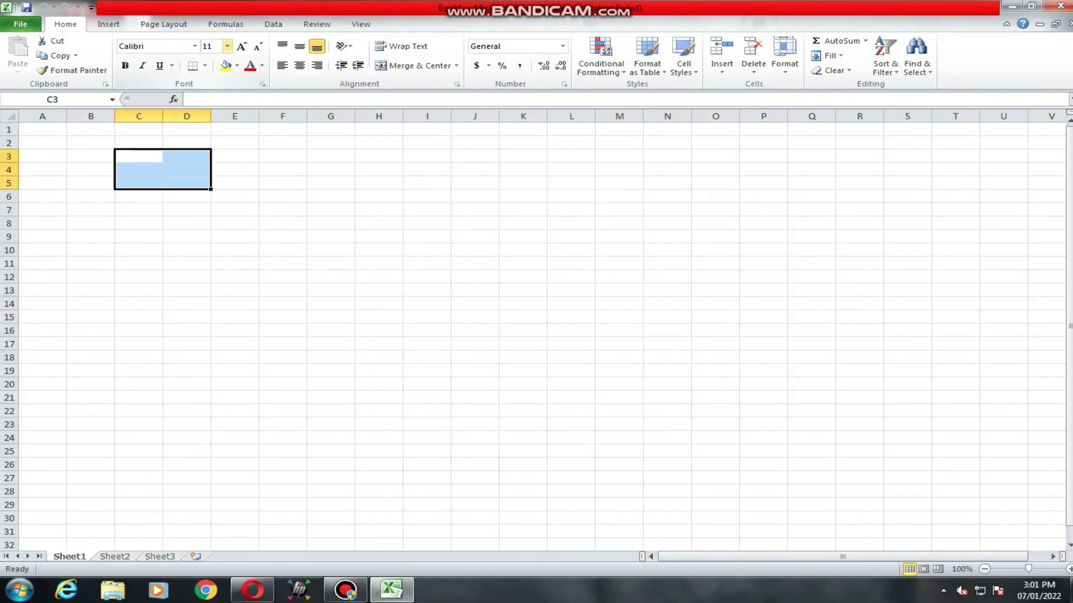
# Step: Set font size 48 and enter YOUTUBE, IMRAN and 65748 in C3:C5
pyautogui.click(227, 46)
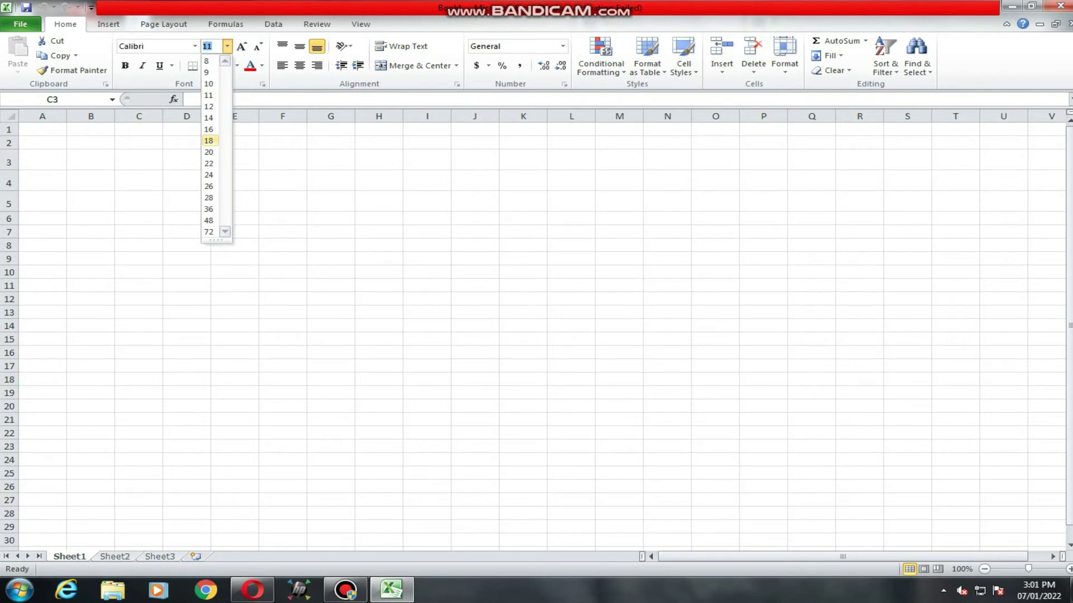
pyautogui.click(209, 220)
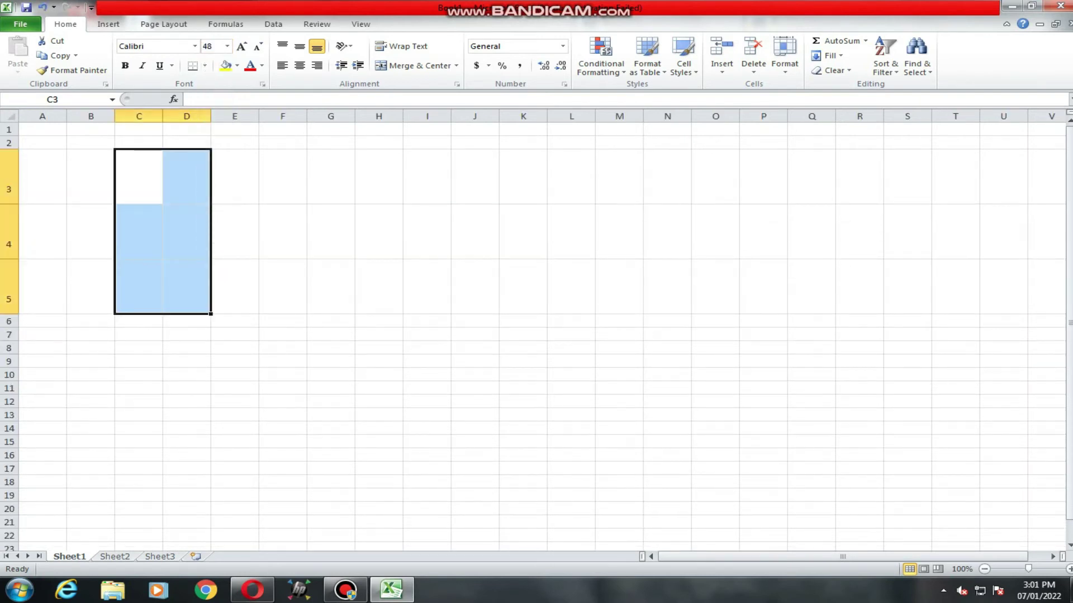
pyautogui.click(138, 177)
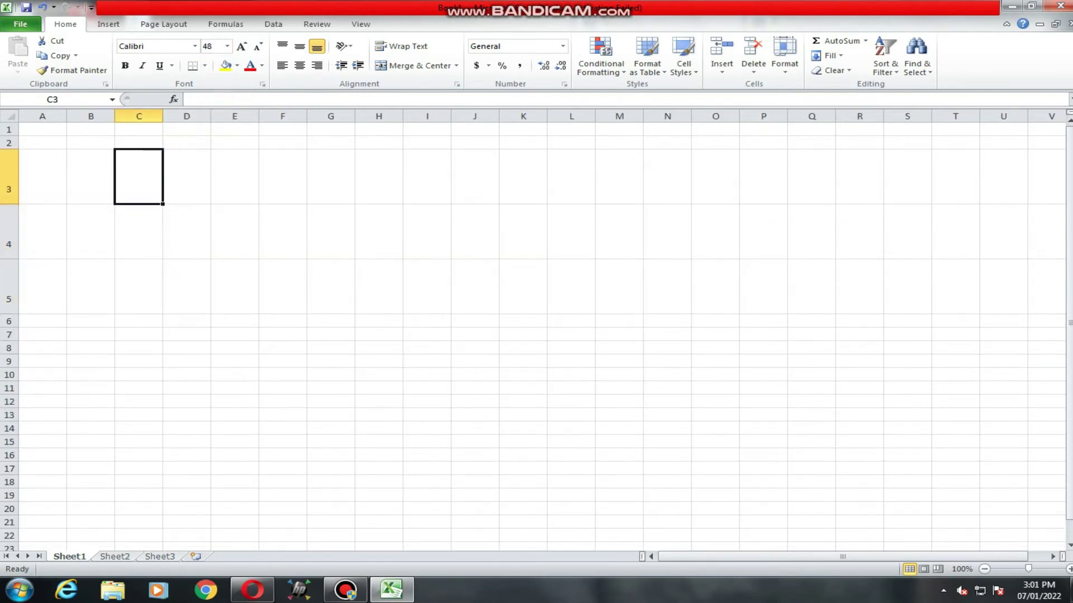
pyautogui.write('YOU')
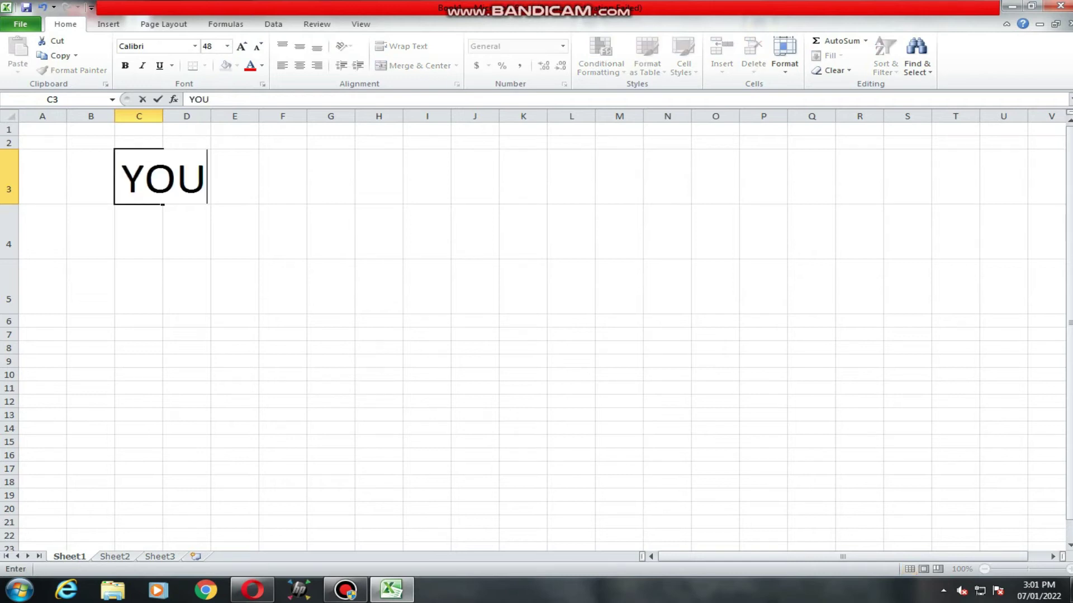
pyautogui.write('TUBE')
pyautogui.press('Return')
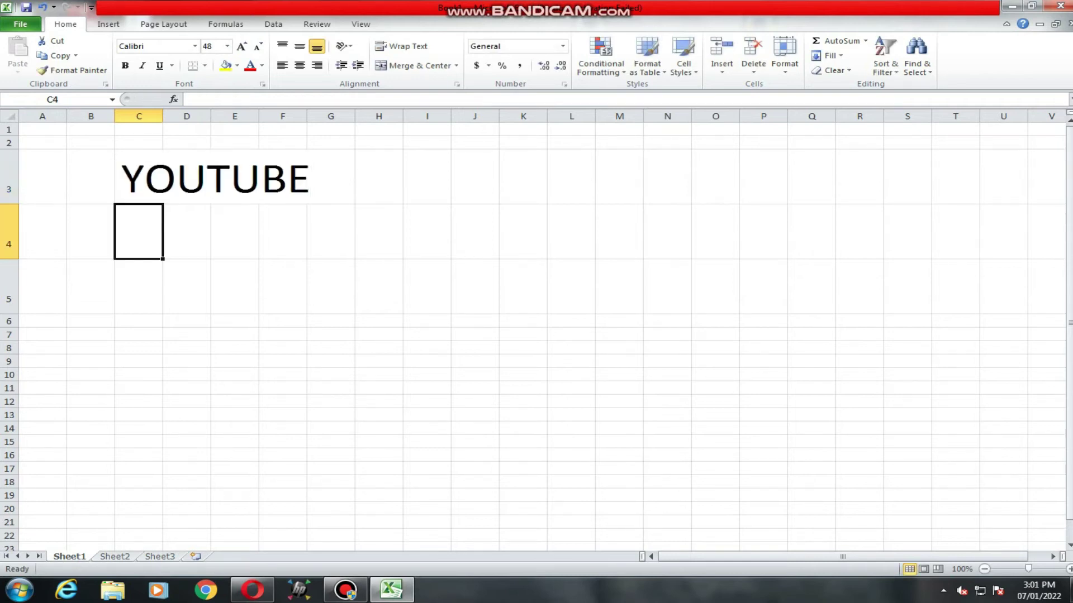
pyautogui.write('FAC')
pyautogui.press('BackSpace')
pyautogui.press('BackSpace')
pyautogui.press('BackSpace')
pyautogui.write('IM')
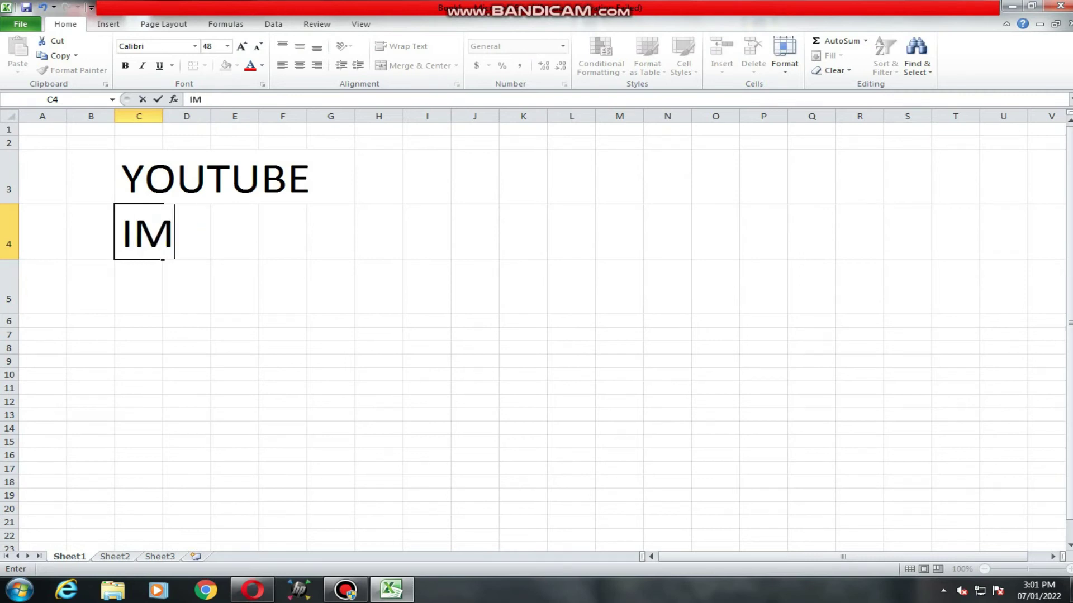
pyautogui.write('RAN')
pyautogui.press('Return')
pyautogui.write('6')
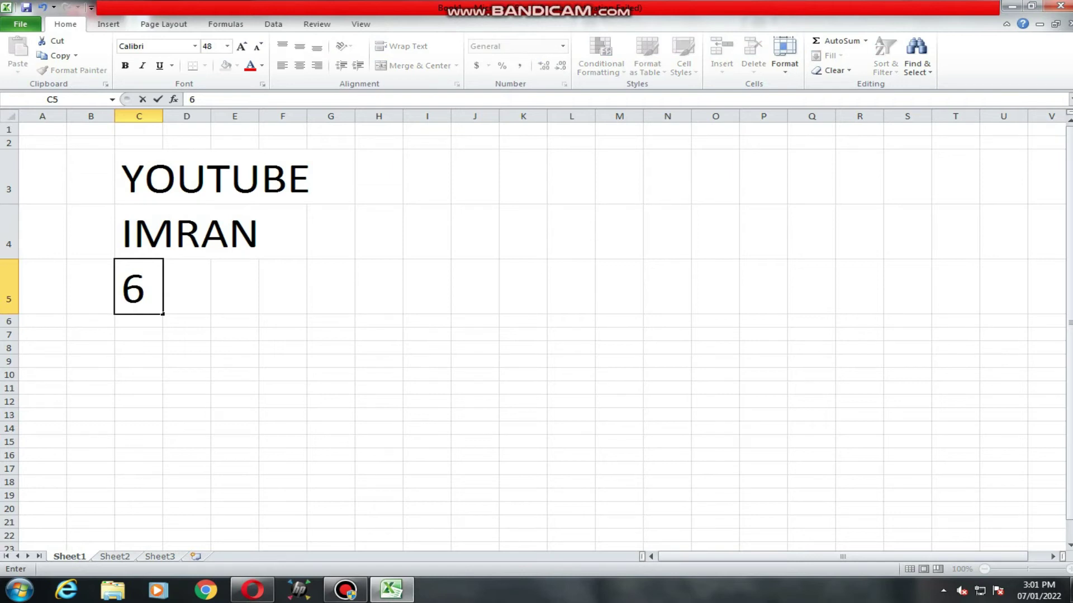
pyautogui.write('5748')
pyautogui.press('Return')
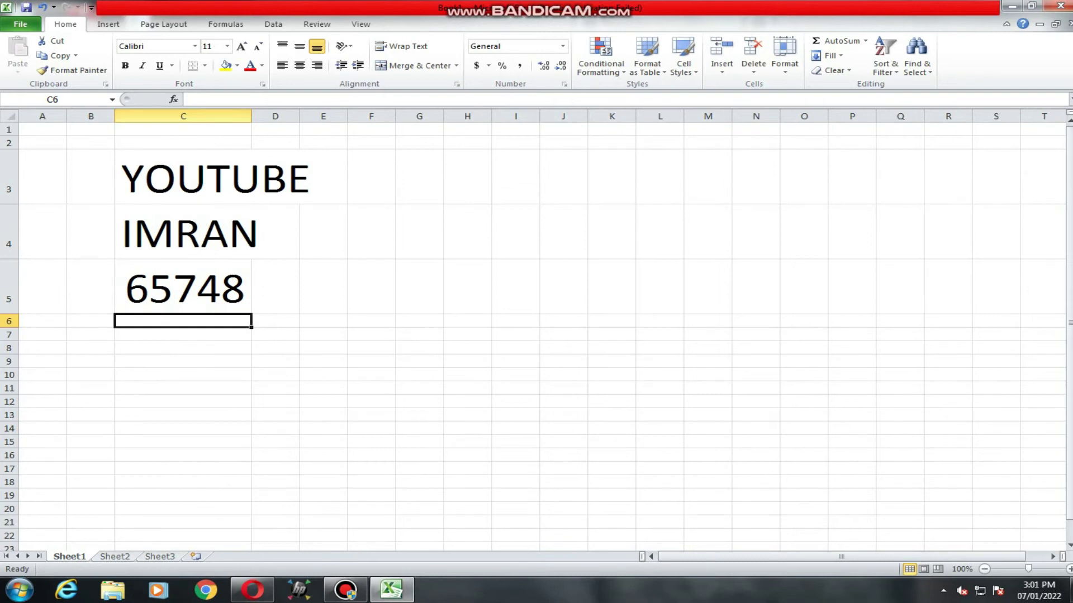
# Step: Autofit column C, centre the entries in C3:C5 and widen column D
pyautogui.doubleClick(251, 116)
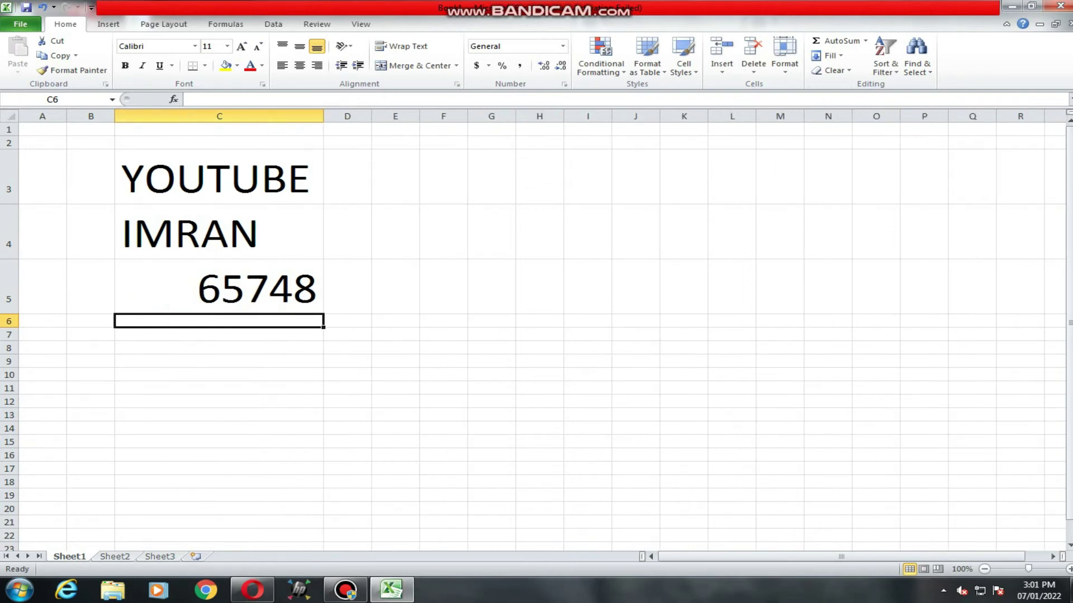
pyautogui.click(219, 177)
pyautogui.moveTo(219, 177); pyautogui.dragTo(219, 288)
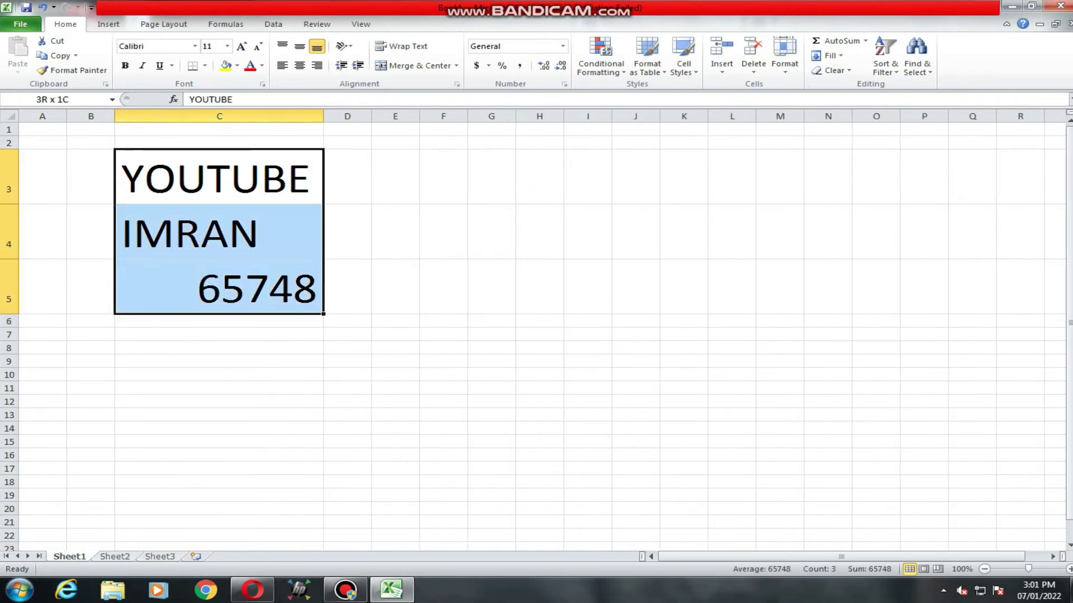
pyautogui.click(299, 65)
pyautogui.click(347, 288)
pyautogui.click(346, 177)
pyautogui.moveTo(371, 116); pyautogui.dragTo(468, 116)
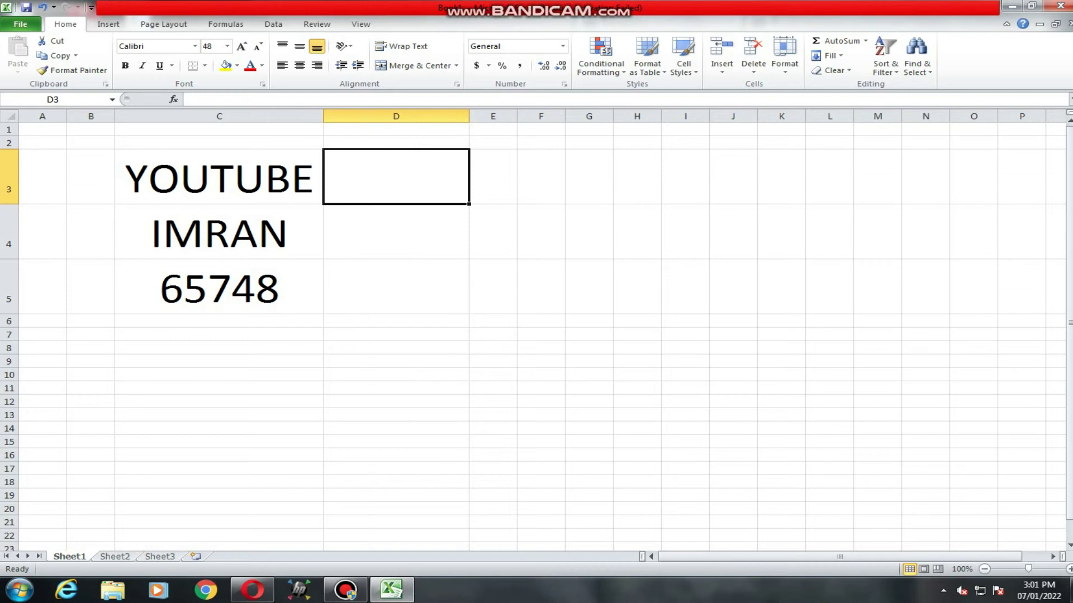
# Step: Enter the formula ="("&C3&")" in D3 to show (YOUTUBE)
pyautogui.write('=')
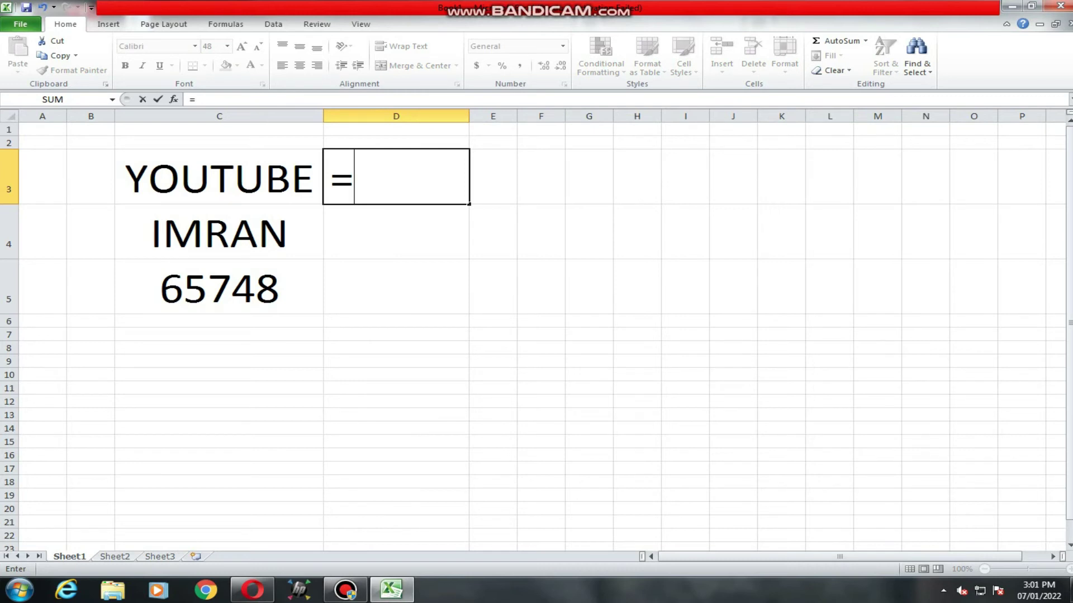
pyautogui.write('"')
pyautogui.write('(')
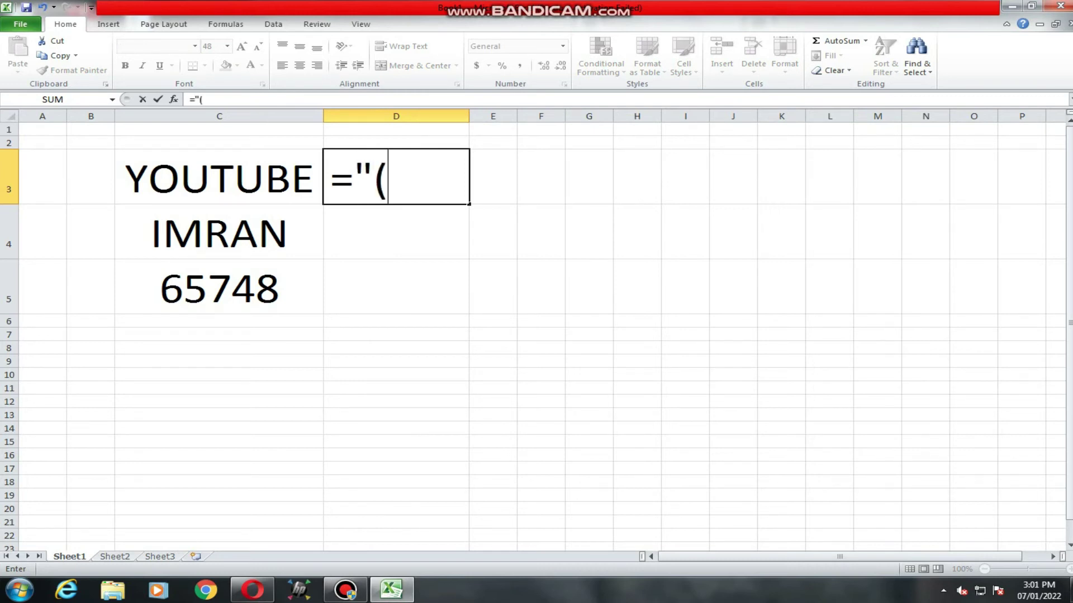
pyautogui.write('"')
pyautogui.write('&')
pyautogui.click(219, 176)
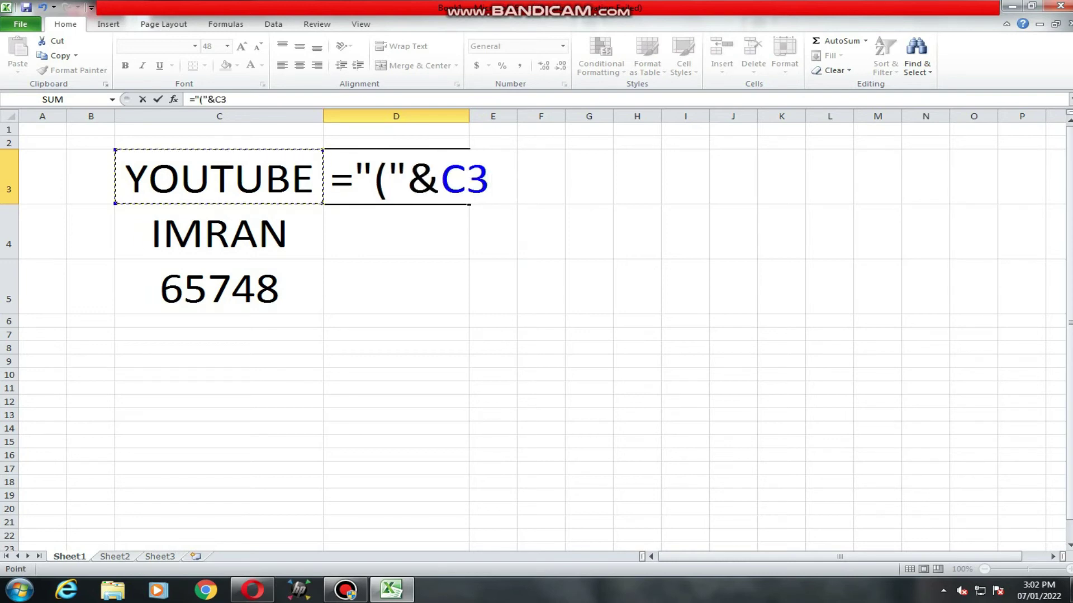
pyautogui.write('&')
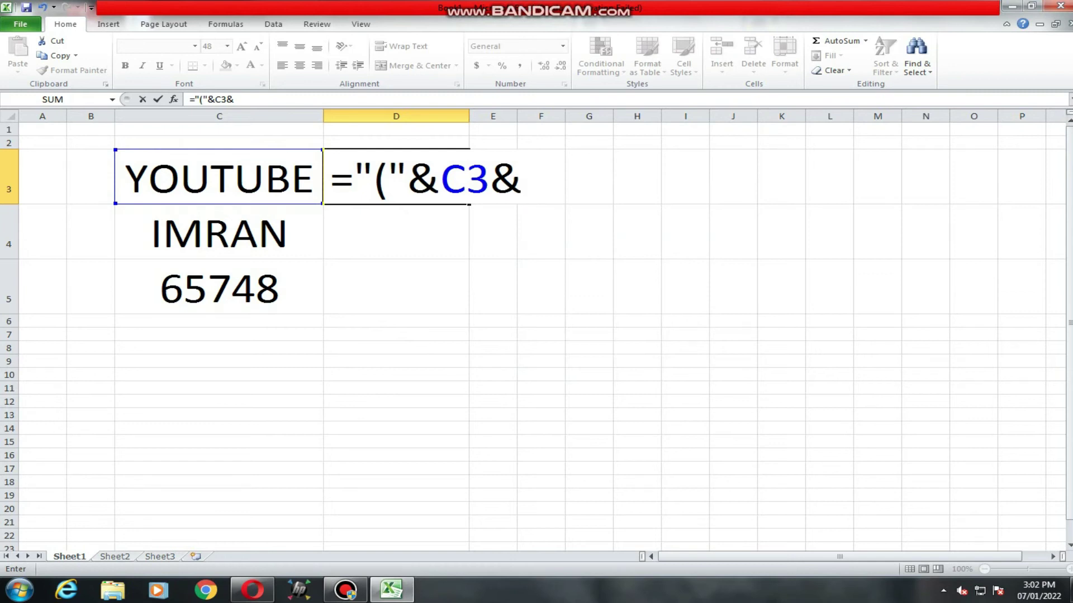
pyautogui.write('")"')
pyautogui.press('Return')
# Step: Widen column D and fill the bracket formula down to D4 and D5
pyautogui.click(396, 176)
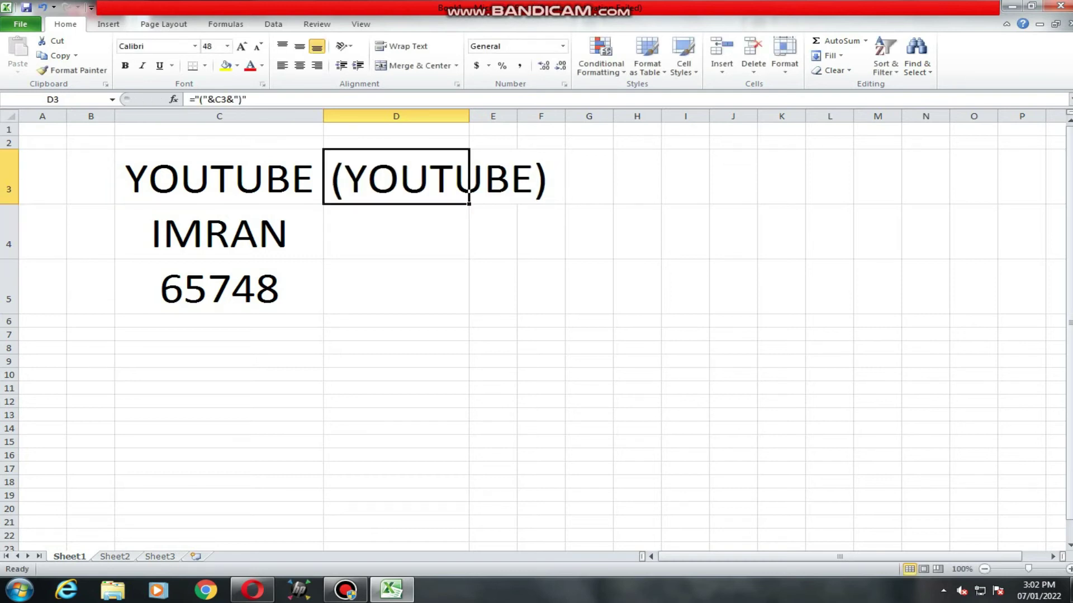
pyautogui.moveTo(469, 115); pyautogui.dragTo(562, 116)
pyautogui.click(442, 115)
pyautogui.click(443, 176)
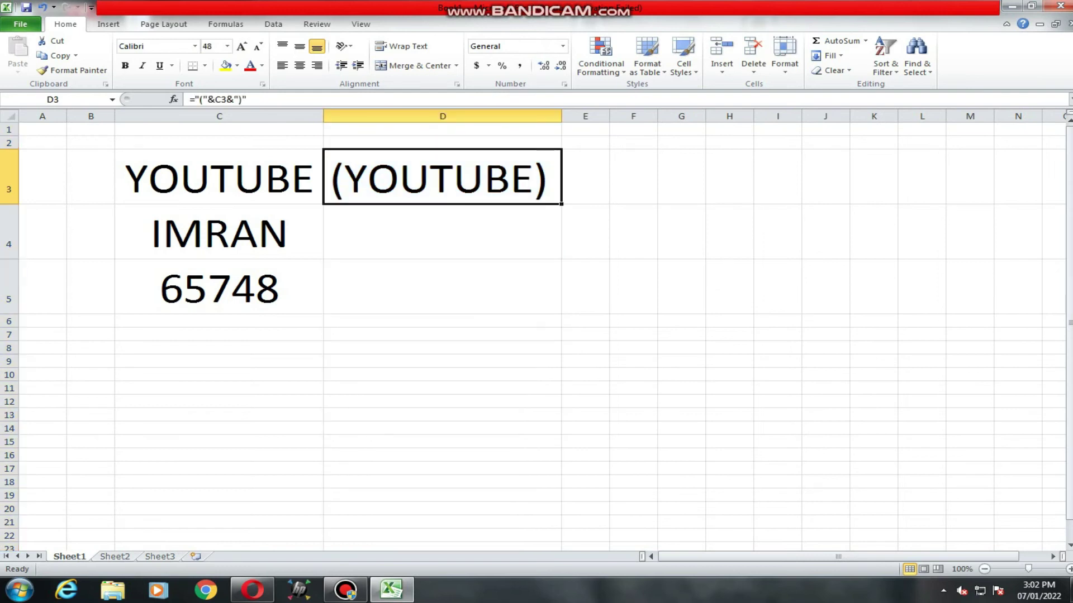
pyautogui.moveTo(561, 203); pyautogui.dragTo(561, 311)
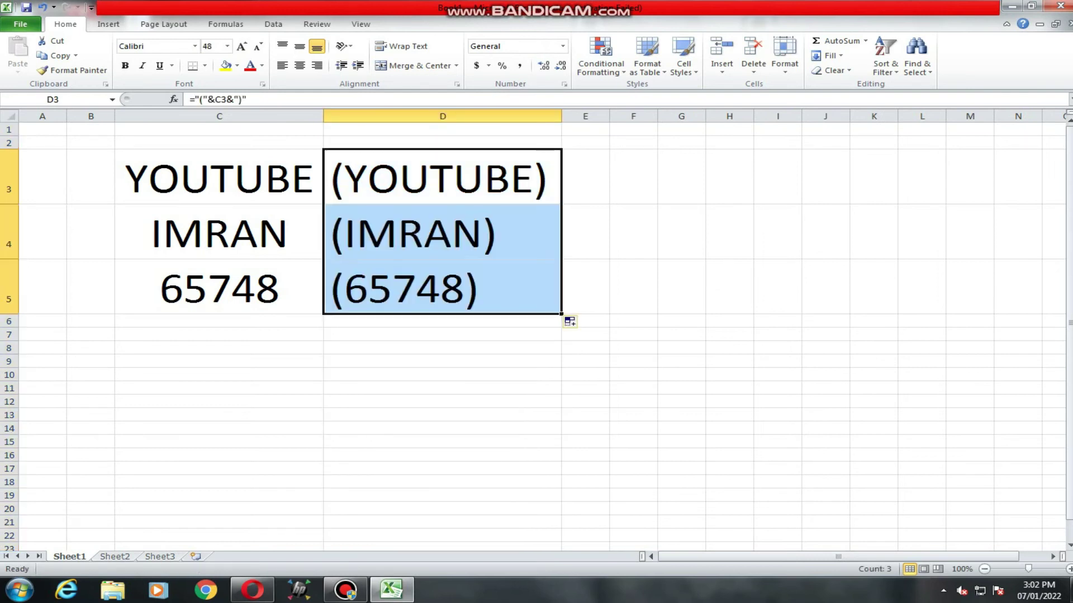
pyautogui.click(442, 176)
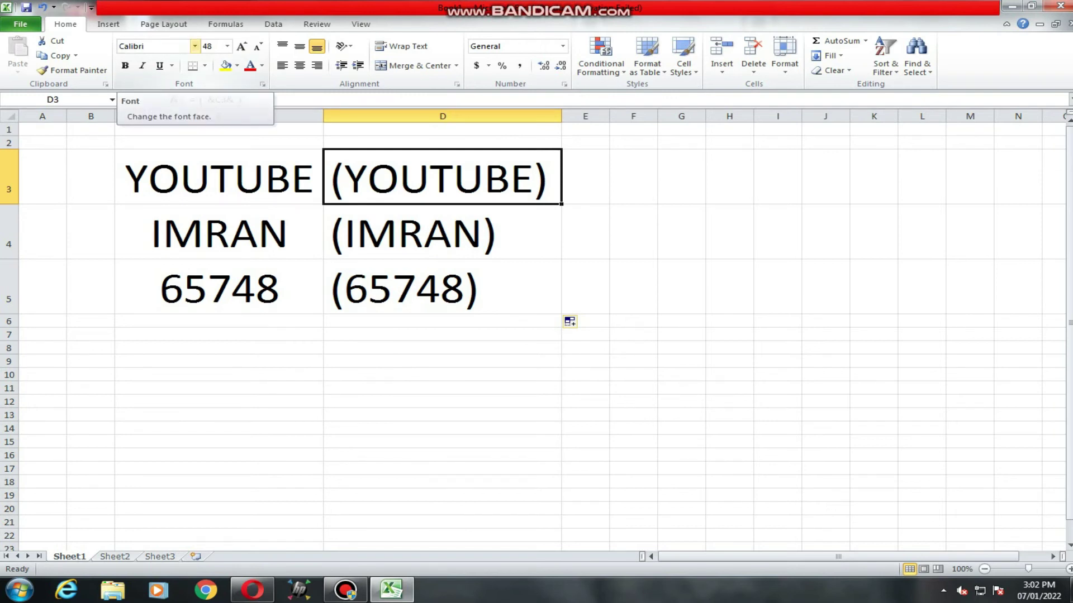
# Step: Apply the QR font tfb to the bracketed YOUTUBE value in D3
pyautogui.click(195, 46)
pyautogui.scroll(-8, 167, 266)
pyautogui.scroll(-5, 223, 244)
pyautogui.scroll(-5, 224, 244)
pyautogui.scroll(-5, 223, 243)
pyautogui.scroll(-4, 224, 243)
pyautogui.scroll(-6, 223, 244)
pyautogui.scroll(-6, 224, 244)
pyautogui.scroll(-6, 223, 244)
pyautogui.scroll(-6, 224, 243)
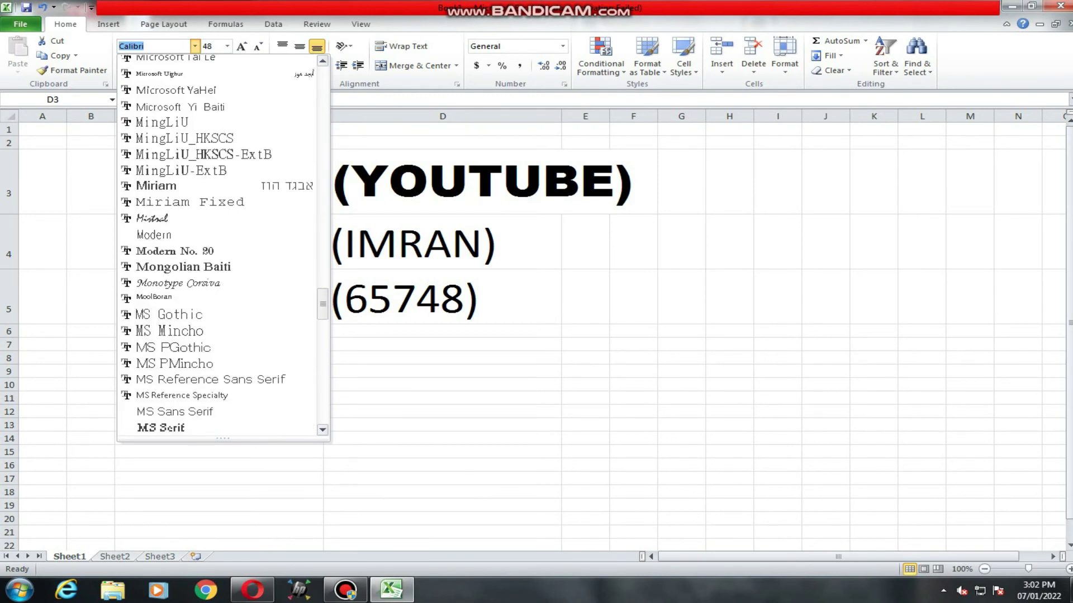
pyautogui.scroll(-1, 223, 243)
pyautogui.scroll(-3, 223, 244)
pyautogui.scroll(-4, 224, 244)
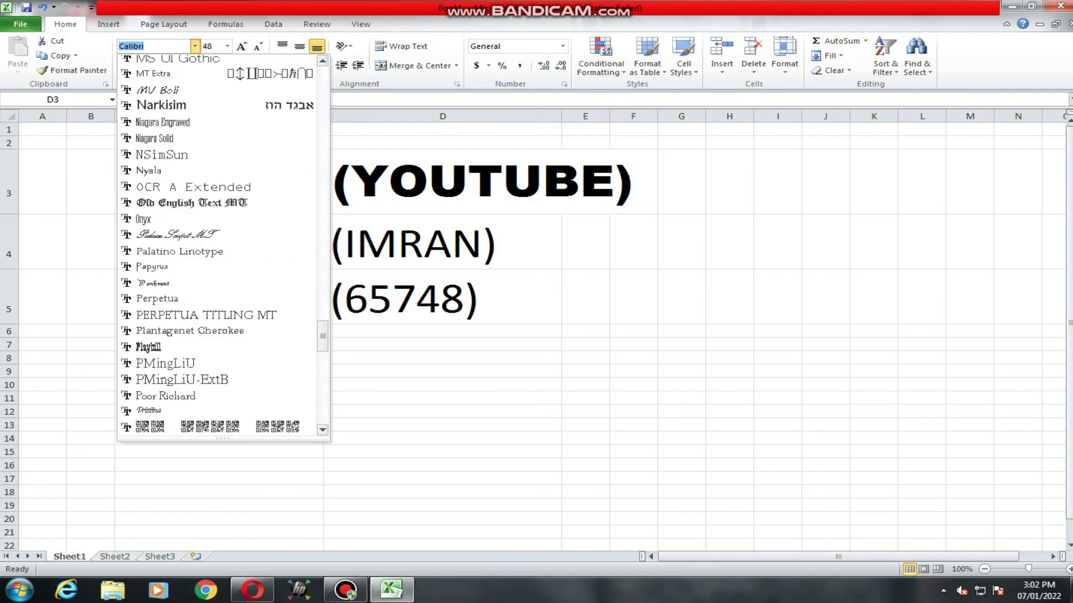
pyautogui.scroll(-2, 217, 336)
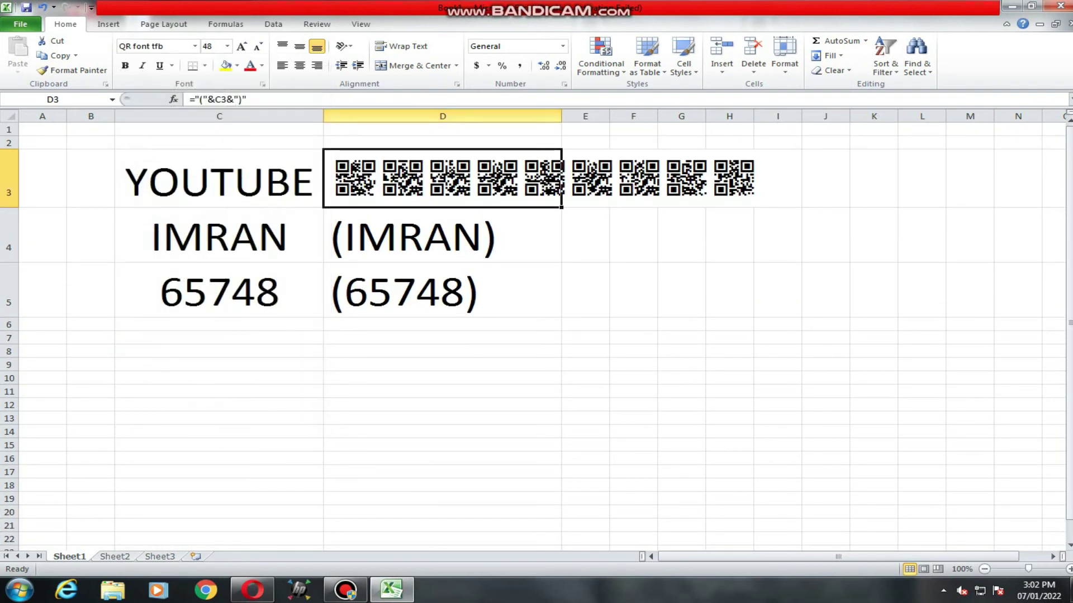
# Step: Autofit column D and fill the QR formatting down so IMRAN and 65748 become QR codes
pyautogui.doubleClick(561, 115)
pyautogui.click(441, 291)
pyautogui.click(556, 179)
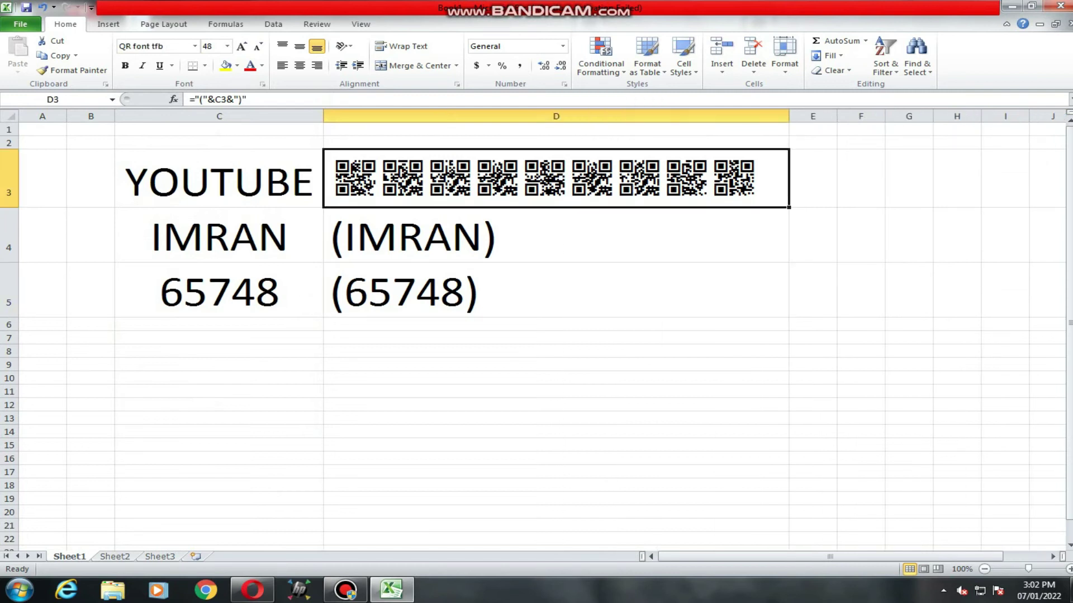
pyautogui.moveTo(788, 207); pyautogui.dragTo(788, 321)
pyautogui.click(556, 371)
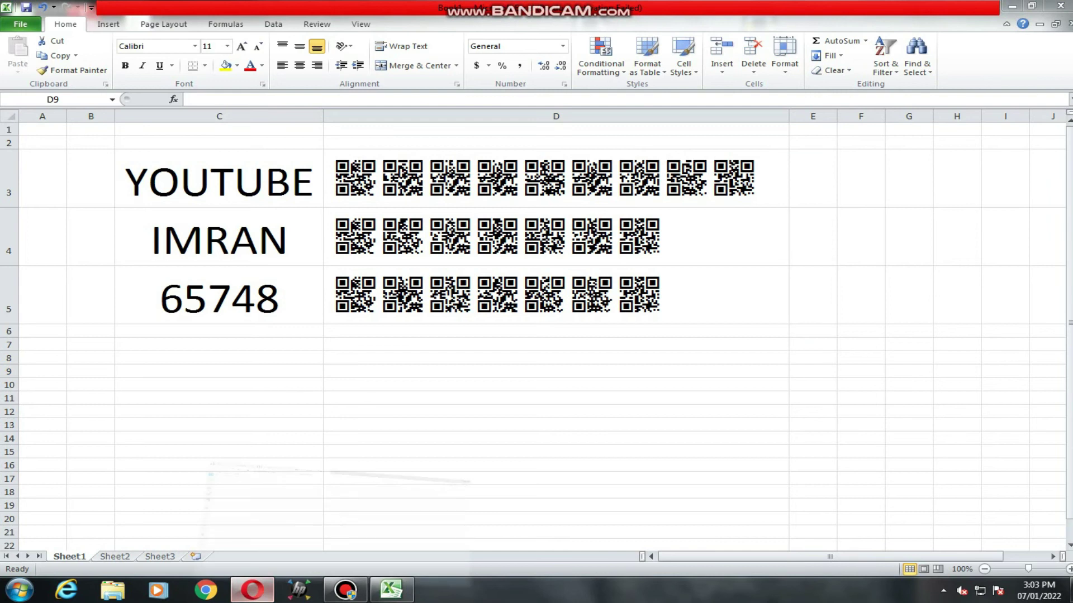
pyautogui.hotkey('alt', 'Tab')
# Step: Bring up dafont's Dingbats > Bar Code font category list
pyautogui.scroll(5, 601, 322)
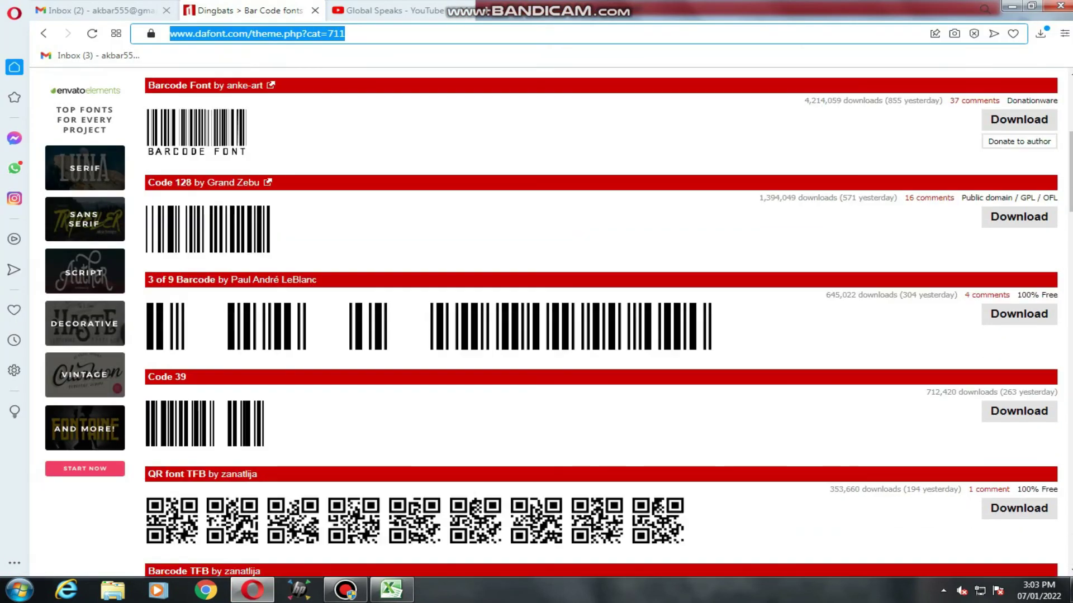
pyautogui.scroll(5, 601, 321)
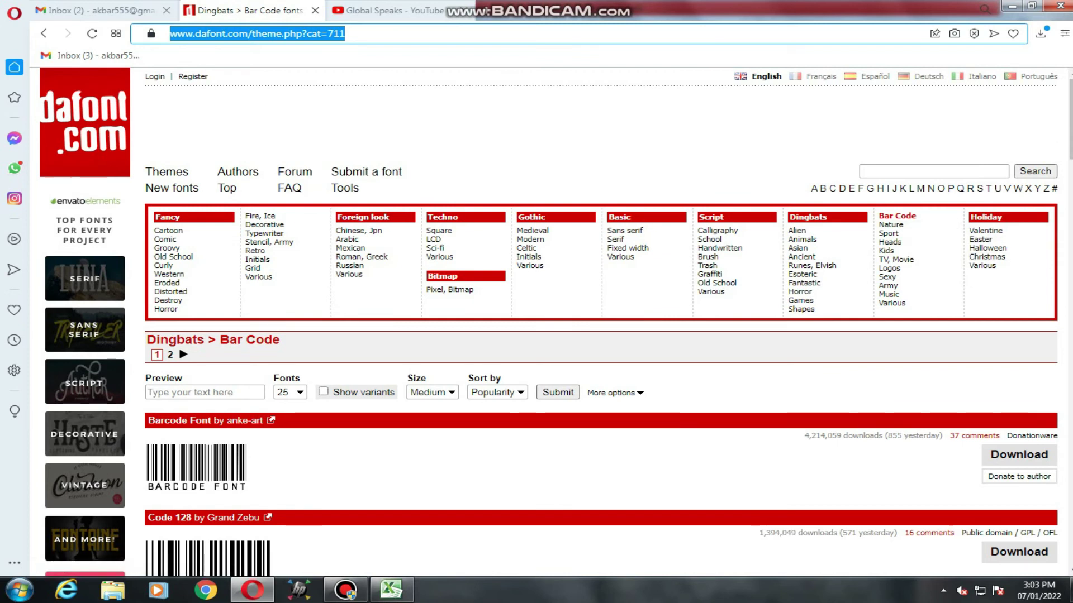
pyautogui.tripleClick(916, 262)
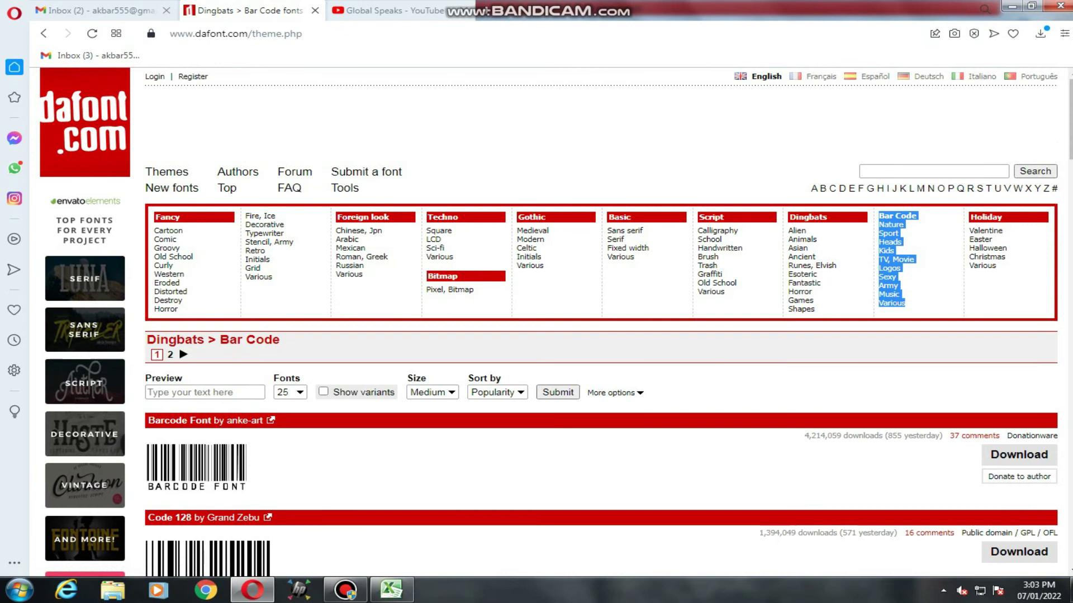
pyautogui.click(917, 263)
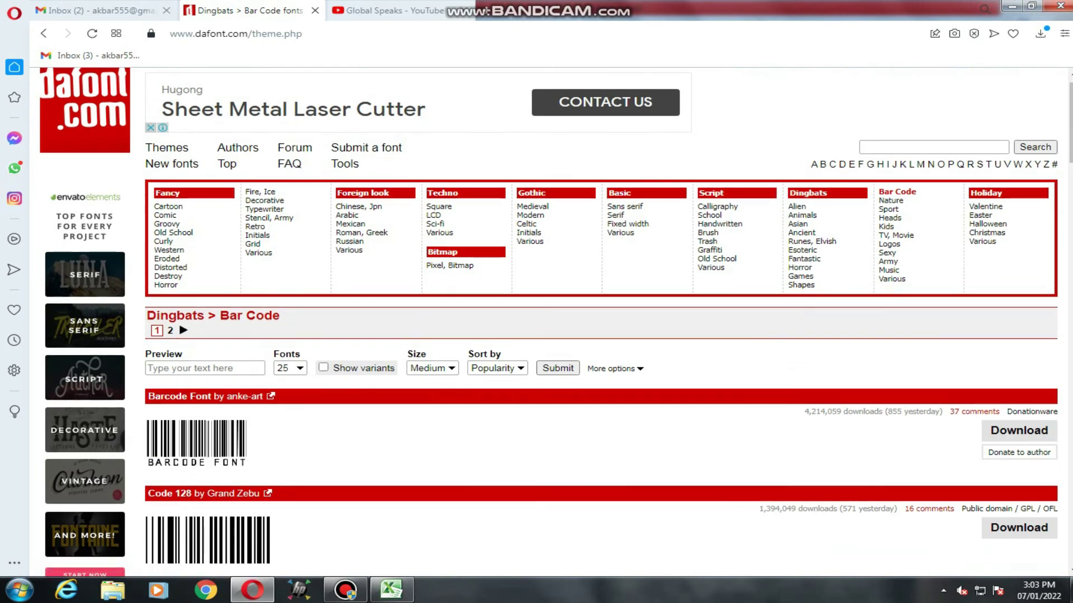
# Step: Browse the Bar Code fonts, such as Barcode Font, Code 128 and QR font TFB, then return to the top
pyautogui.scroll(-5, 559, 335)
pyautogui.scroll(-3, 537, 336)
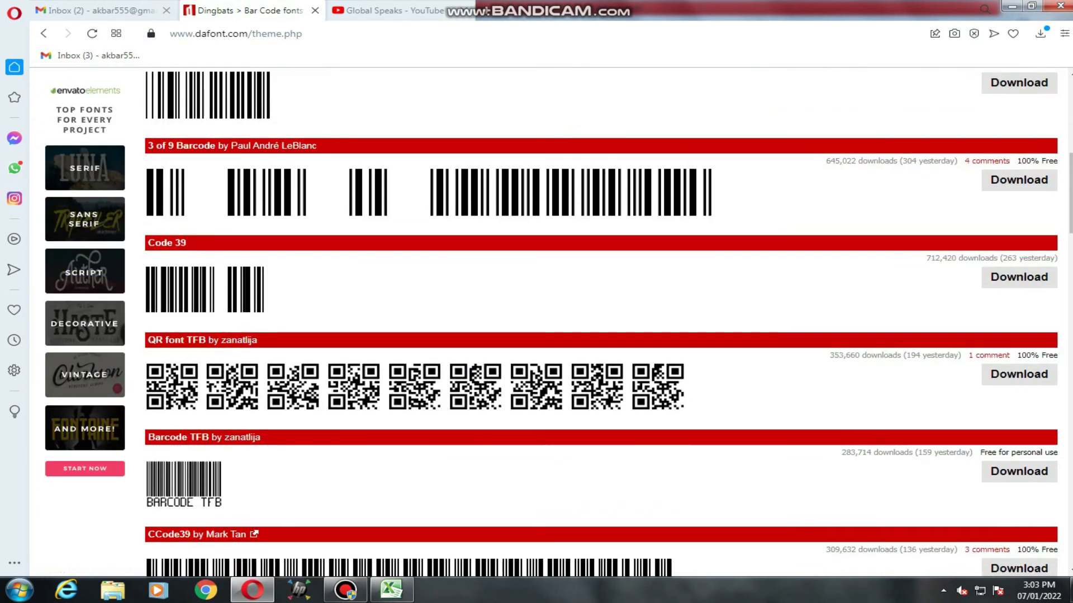
pyautogui.scroll(-3, 536, 251)
pyautogui.scroll(-3, 601, 321)
pyautogui.scroll(-2, 601, 321)
pyautogui.scroll(-2, 601, 321)
pyautogui.scroll(-2, 600, 322)
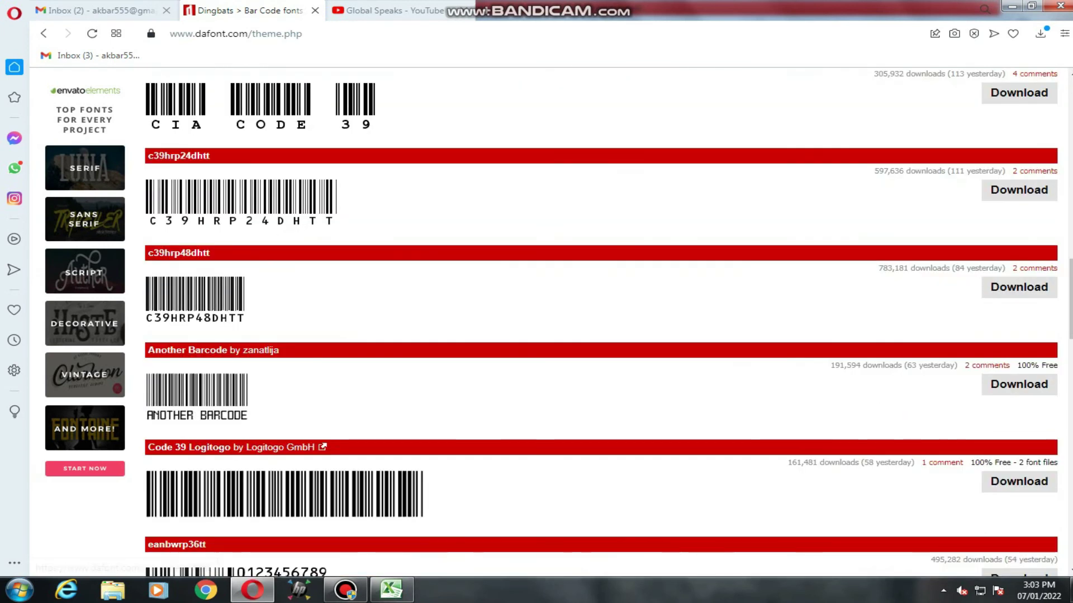
pyautogui.scroll(-2, 600, 321)
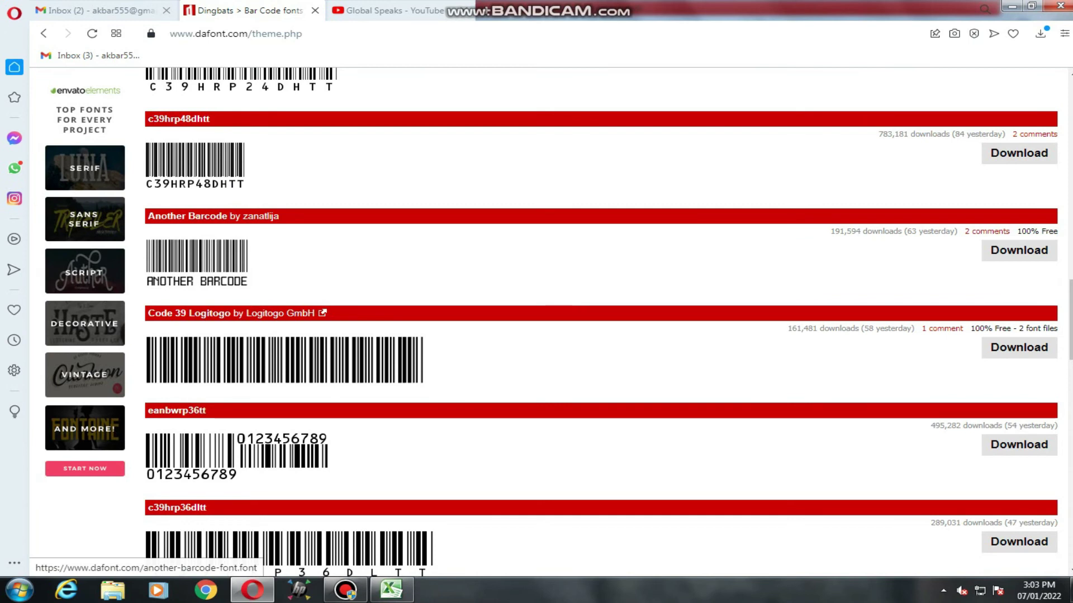
pyautogui.scroll(-3, 600, 321)
pyautogui.scroll(-1, 601, 322)
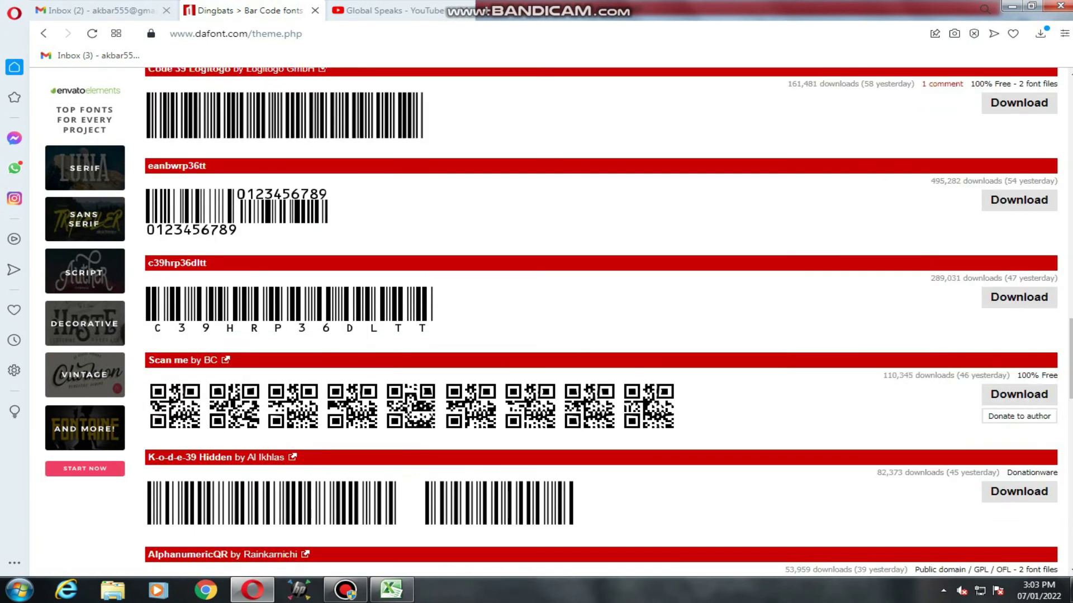
pyautogui.scroll(-3, 601, 321)
pyautogui.scroll(-2, 601, 322)
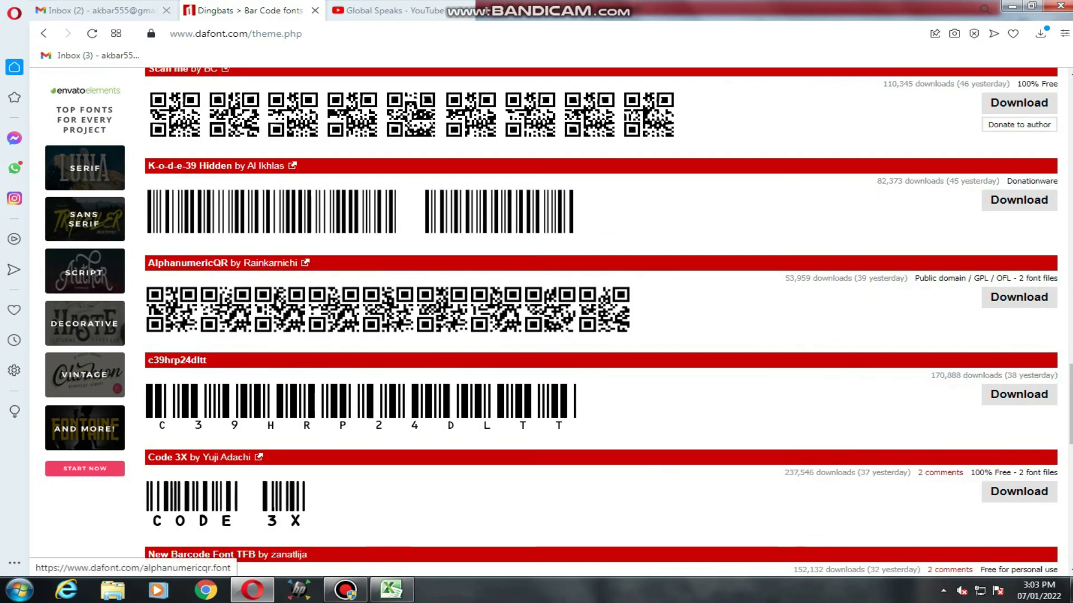
pyautogui.scroll(-2, 600, 321)
pyautogui.scroll(-3, 600, 322)
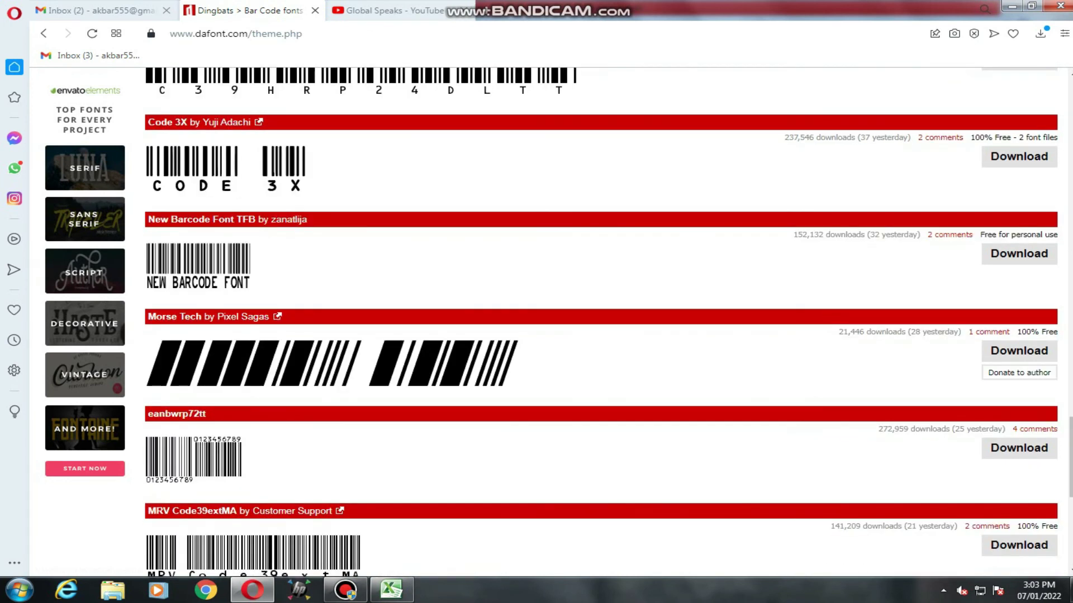
pyautogui.scroll(-3, 600, 321)
pyautogui.scroll(-3, 601, 321)
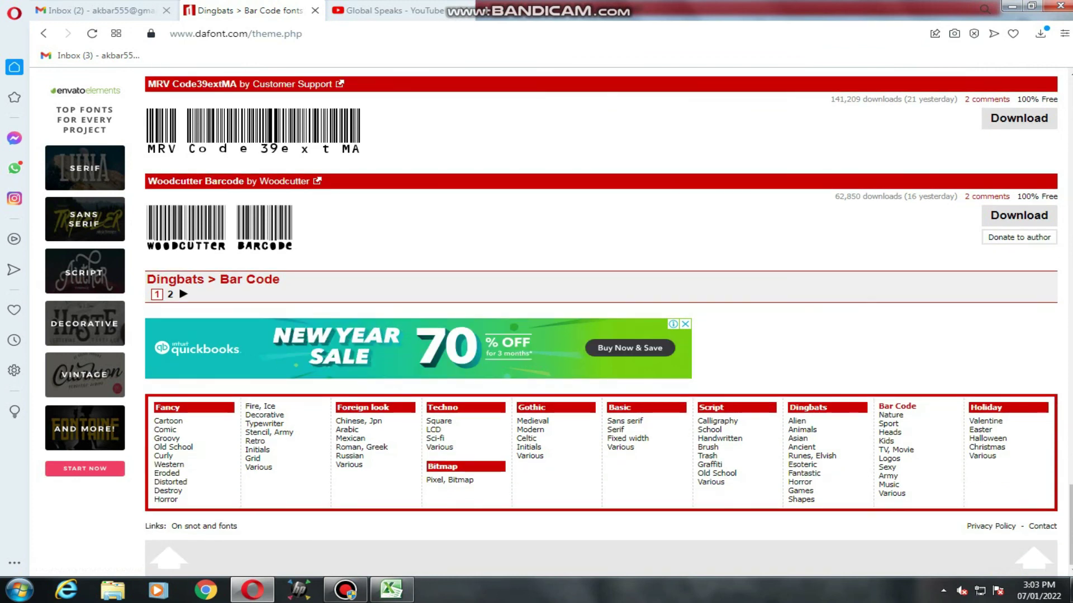
pyautogui.scroll(5, 601, 321)
pyautogui.scroll(1, 600, 321)
pyautogui.scroll(6, 601, 321)
pyautogui.scroll(2, 600, 321)
pyautogui.scroll(2, 600, 321)
pyautogui.scroll(1, 600, 322)
pyautogui.scroll(7, 601, 321)
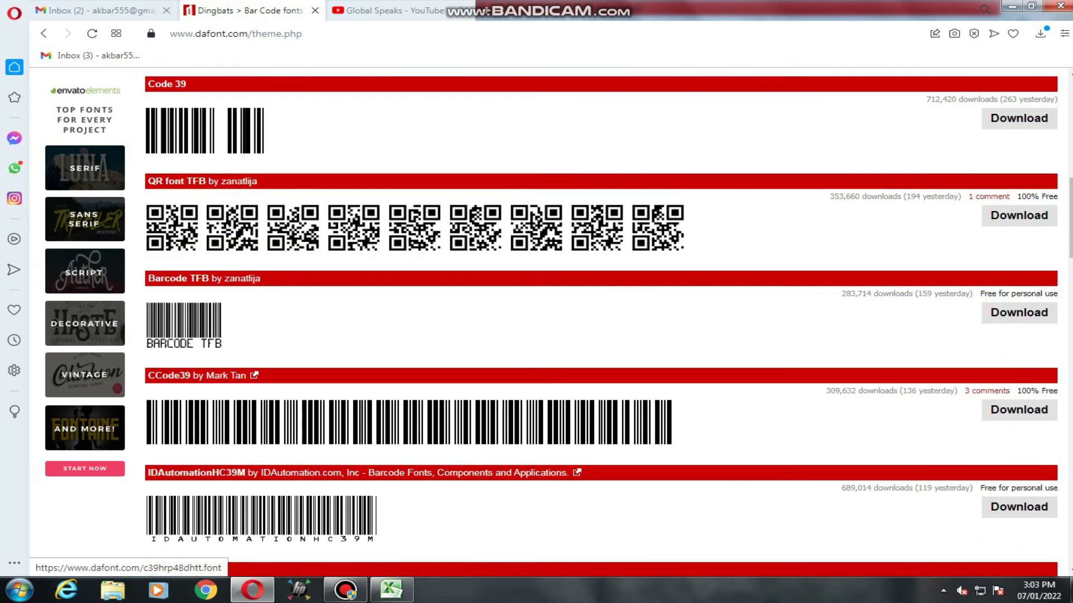
pyautogui.scroll(7, 601, 322)
pyautogui.scroll(1, 600, 321)
pyautogui.scroll(3, 600, 321)
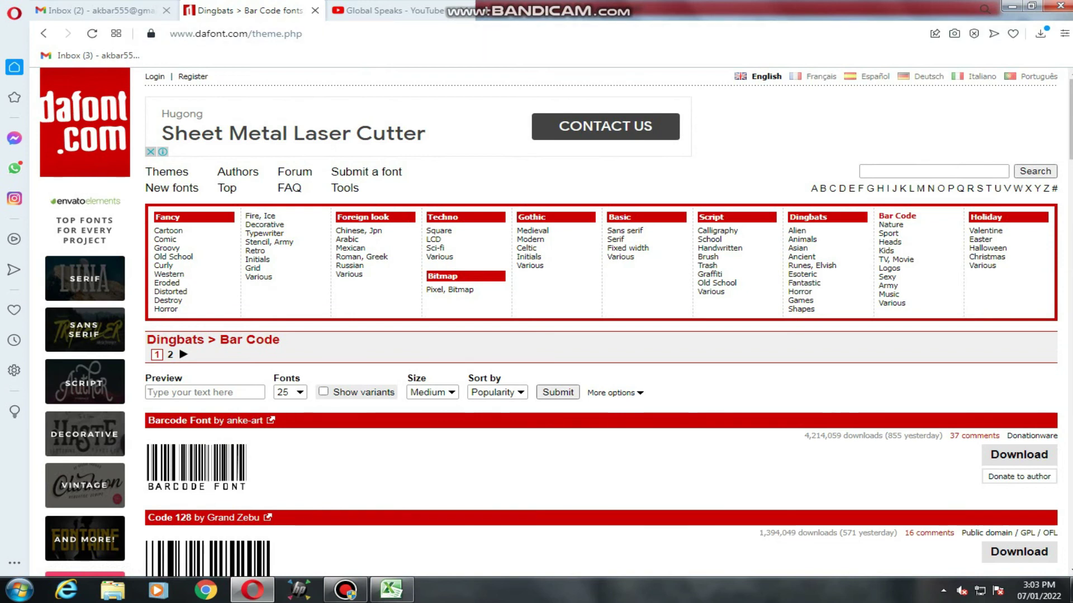
# Step: Switch to the Global Speaks YouTube channel tab in the browser
pyautogui.hotkey('ctrl', 'Tab')
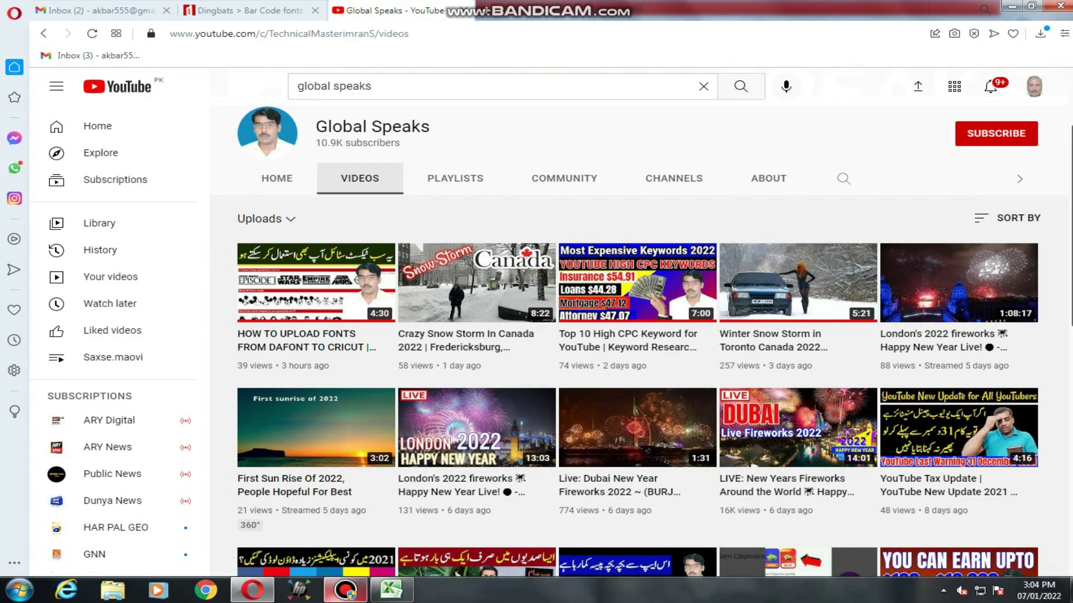
pyautogui.click(345, 590)
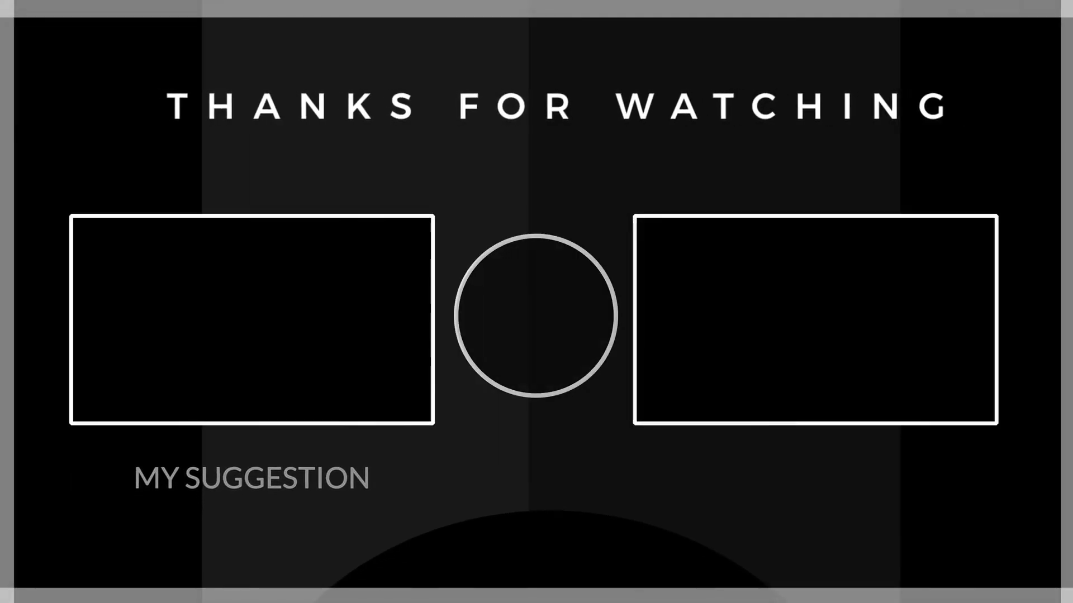